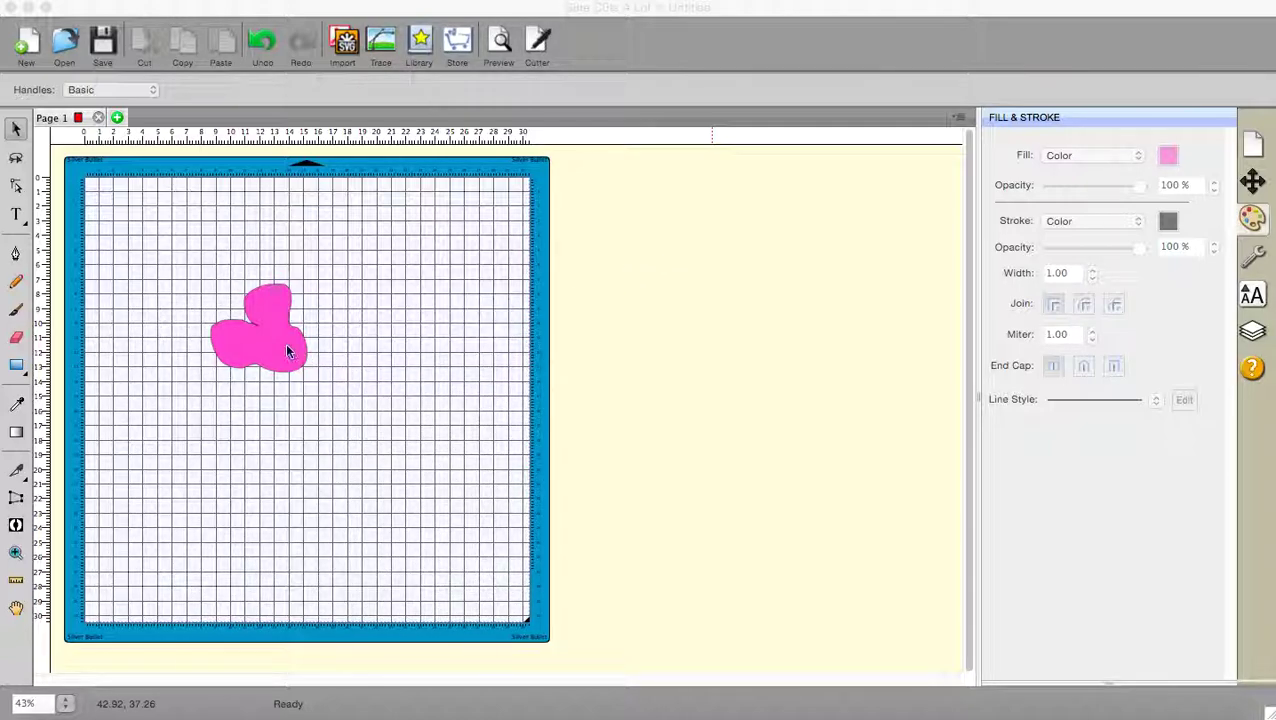
Step: Rotate the pink three-lobed shape by an angle of 90 degrees
{"action": "left_click", "coordinate": [258, 293]}
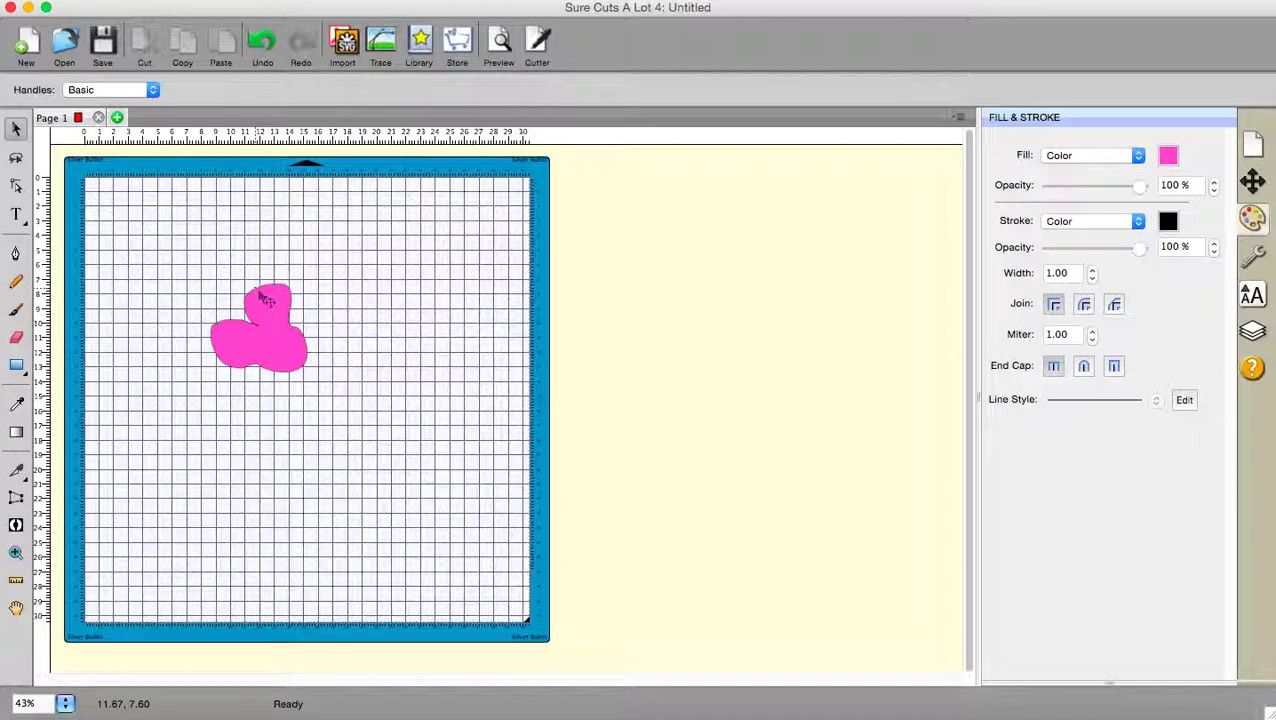
{"action": "left_click", "coordinate": [18, 129]}
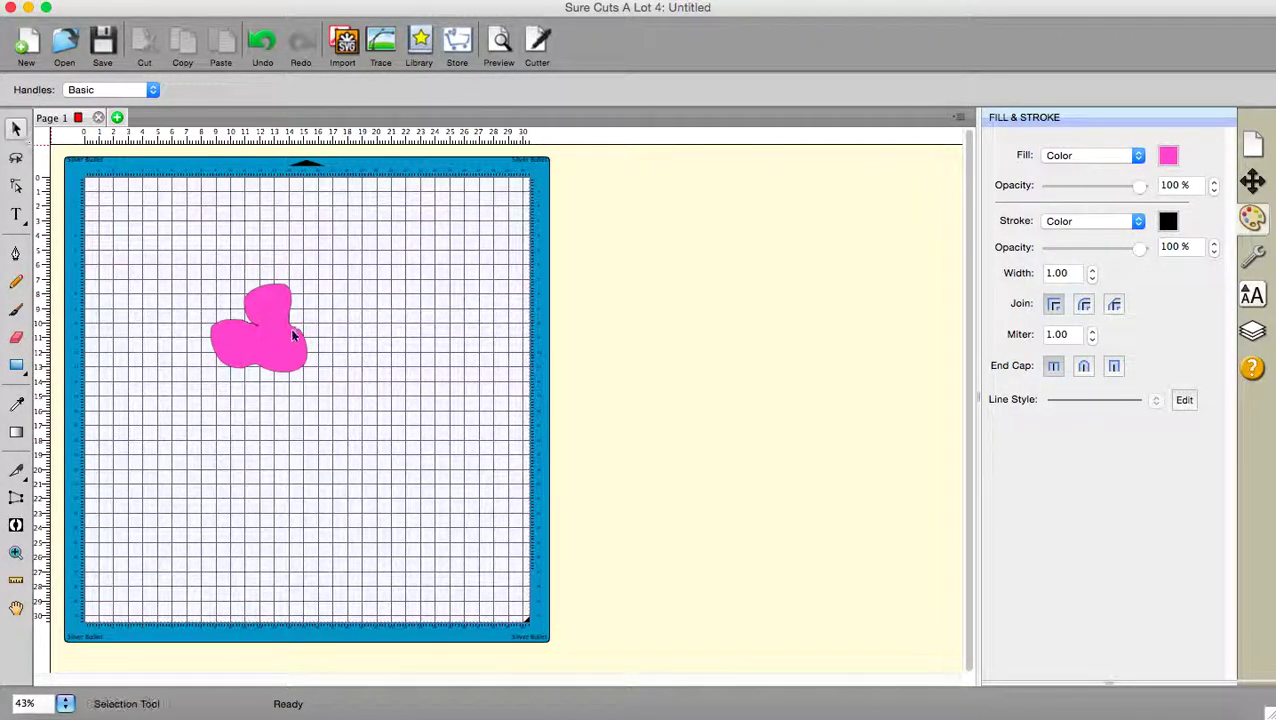
{"action": "left_click", "coordinate": [285, 318]}
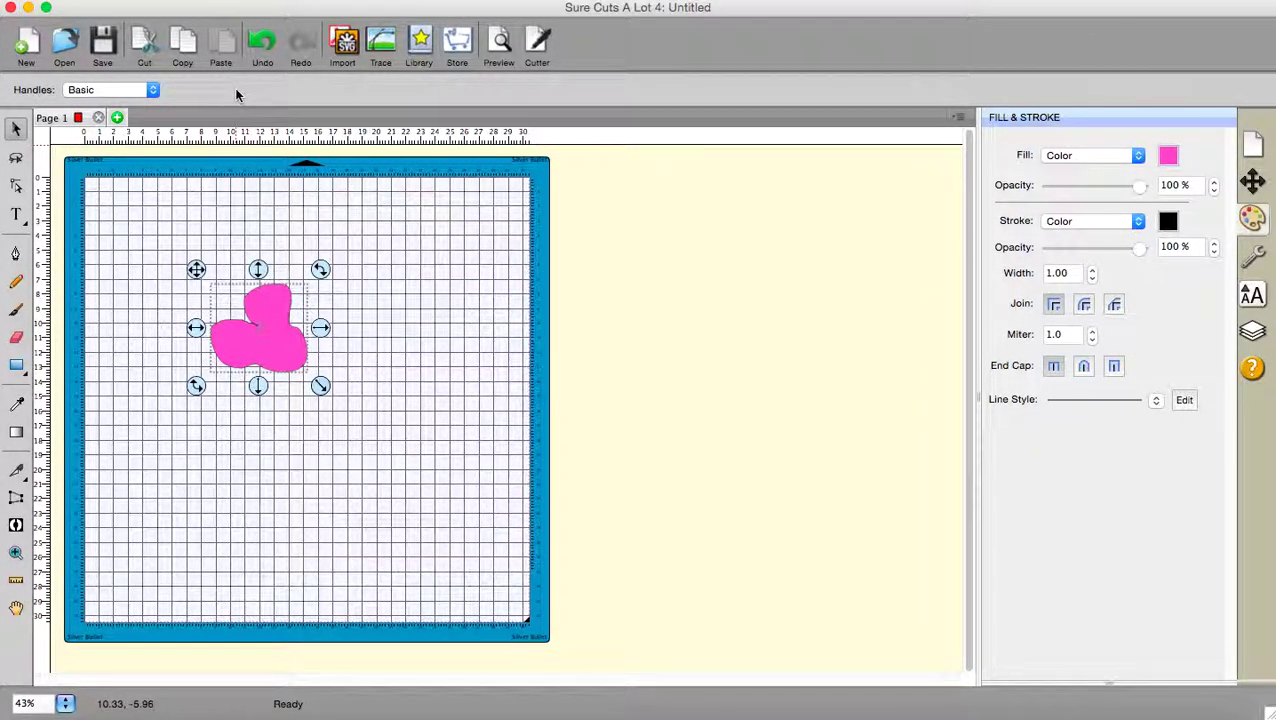
{"action": "left_click", "coordinate": [273, 2]}
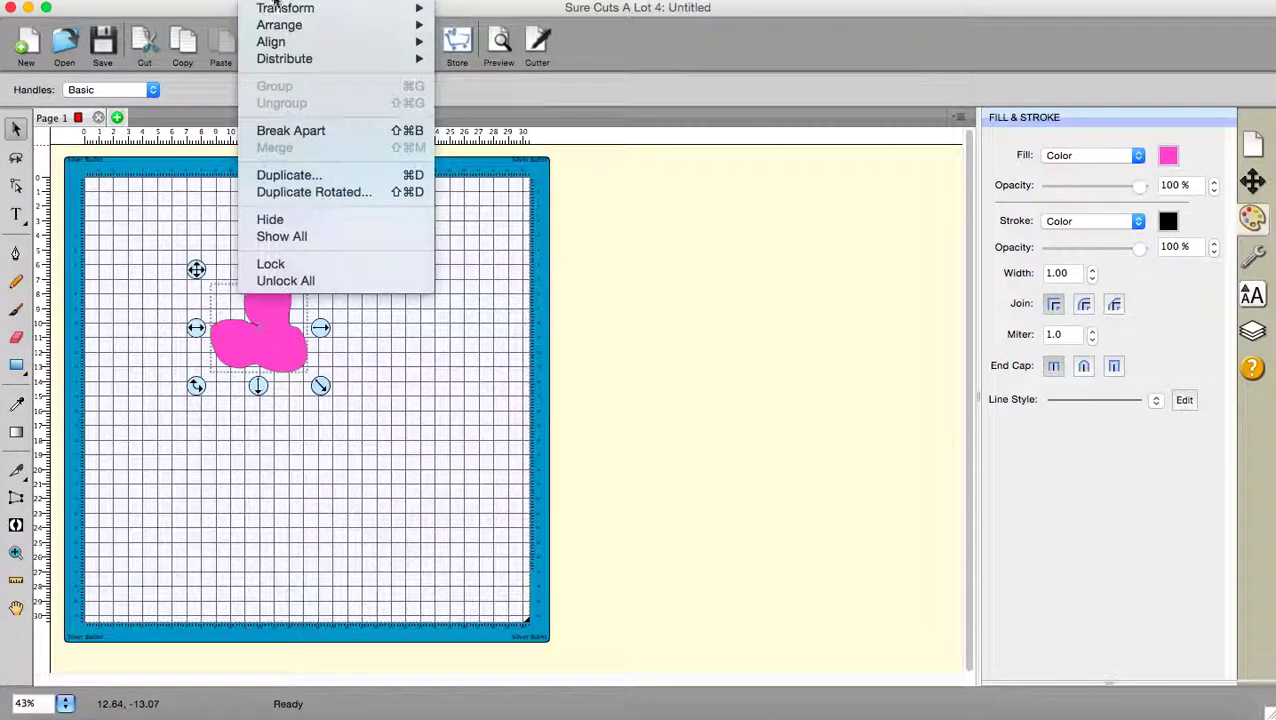
{"action": "mouse_move", "coordinate": [278, 7]}
{"action": "left_click", "coordinate": [495, 35]}
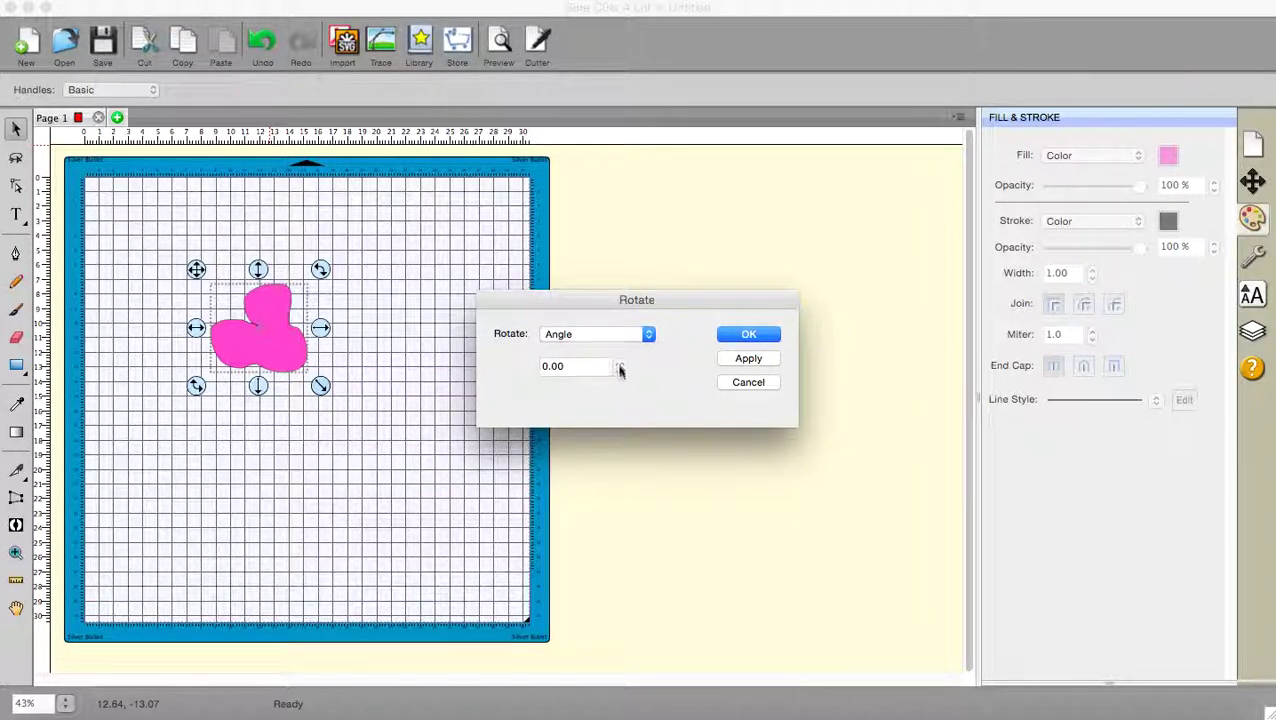
{"action": "left_click_drag", "start_coordinate": [590, 367], "coordinate": [533, 375]}
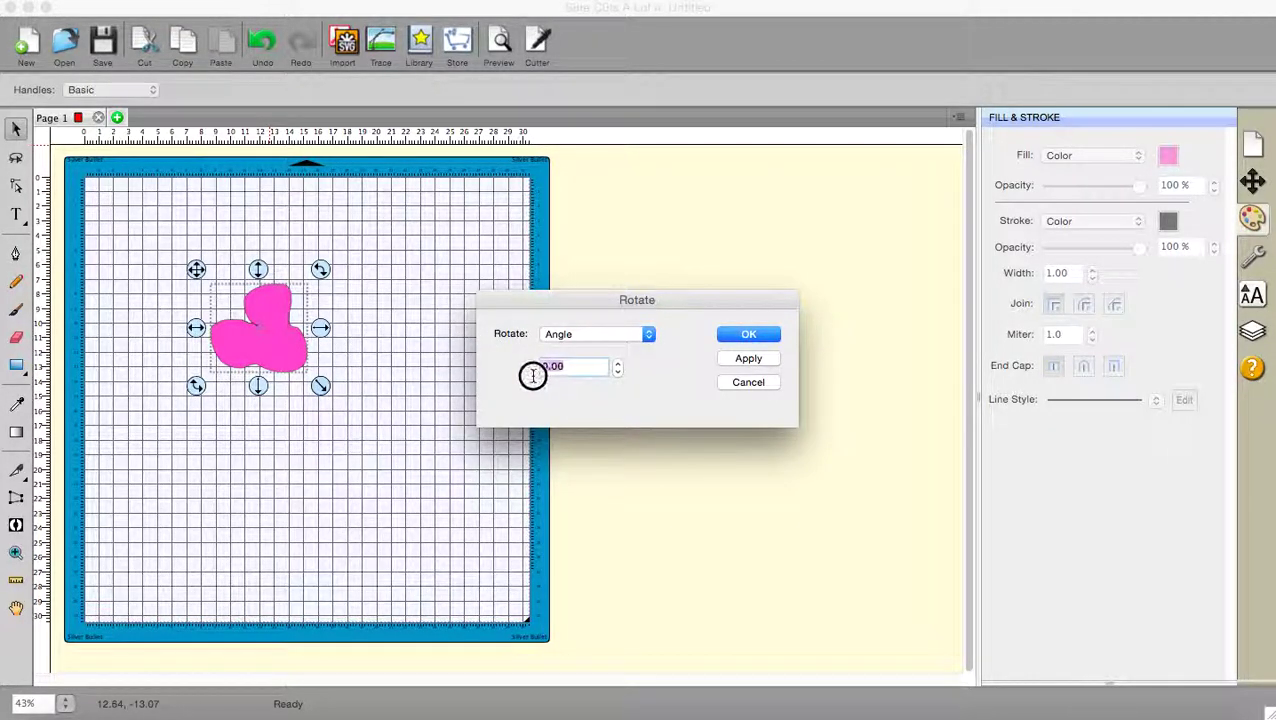
{"action": "type", "text": "90"}
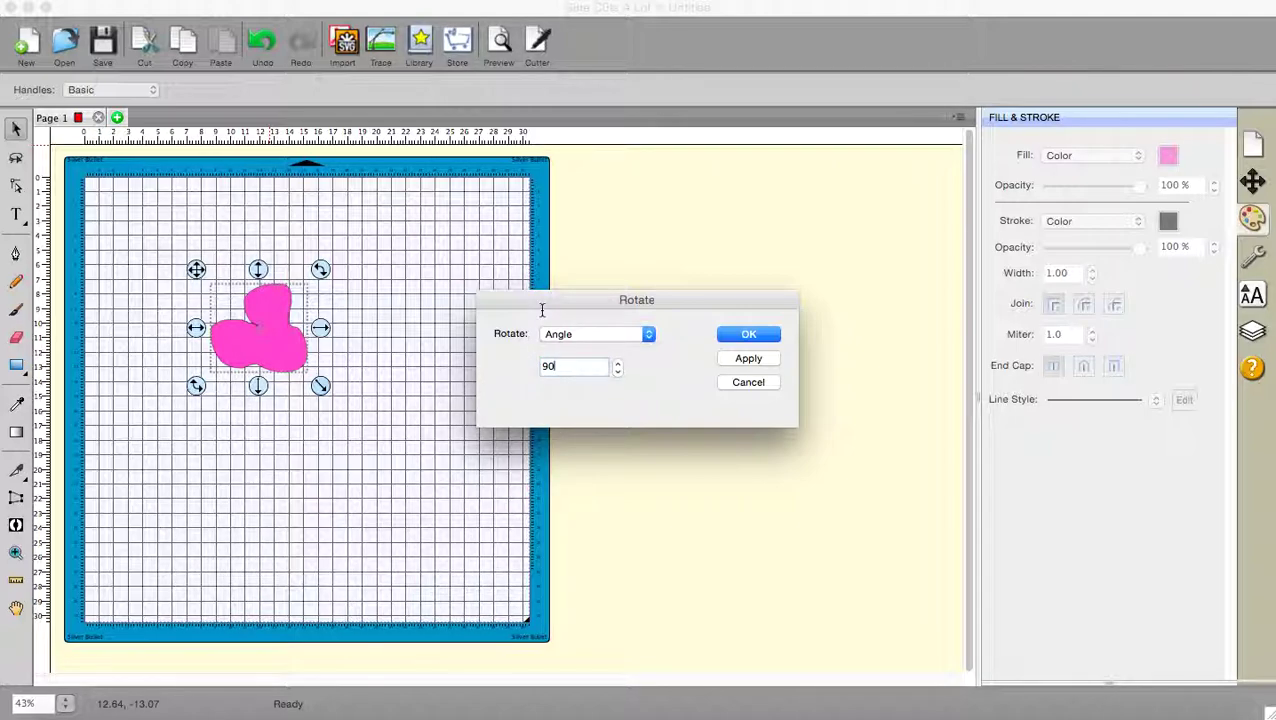
{"action": "left_click", "coordinate": [750, 360]}
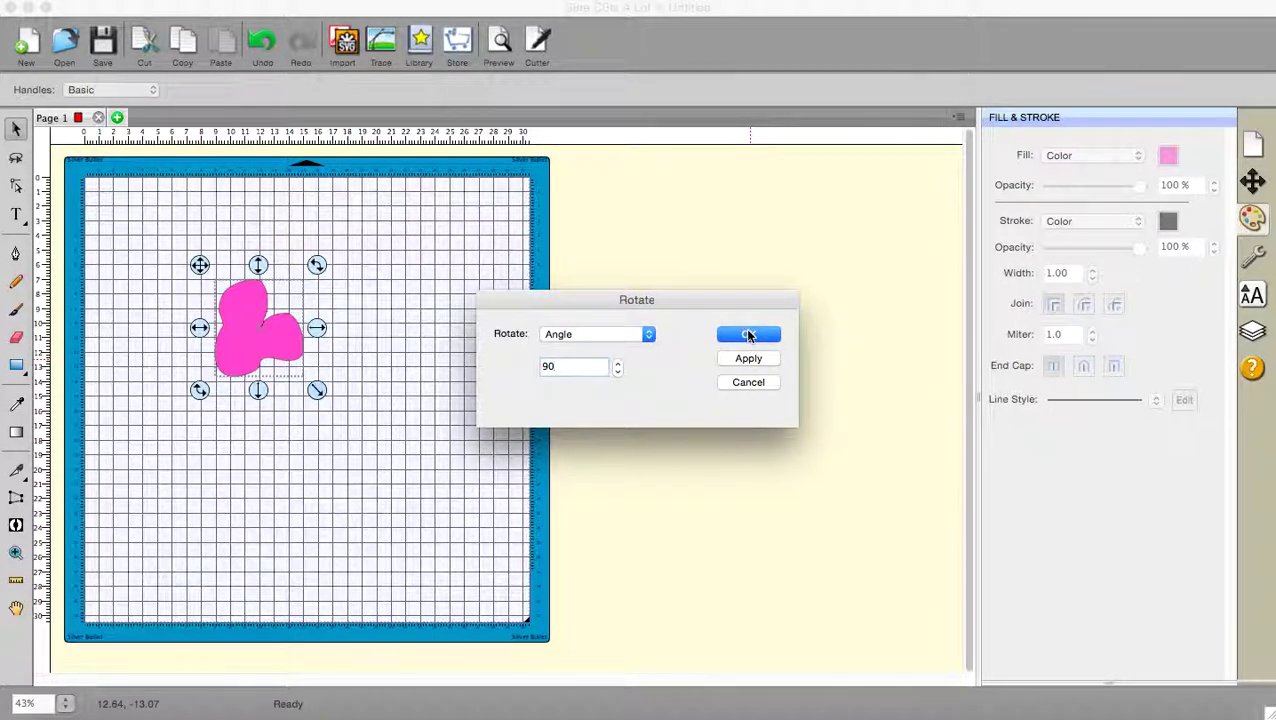
{"action": "left_click", "coordinate": [749, 336]}
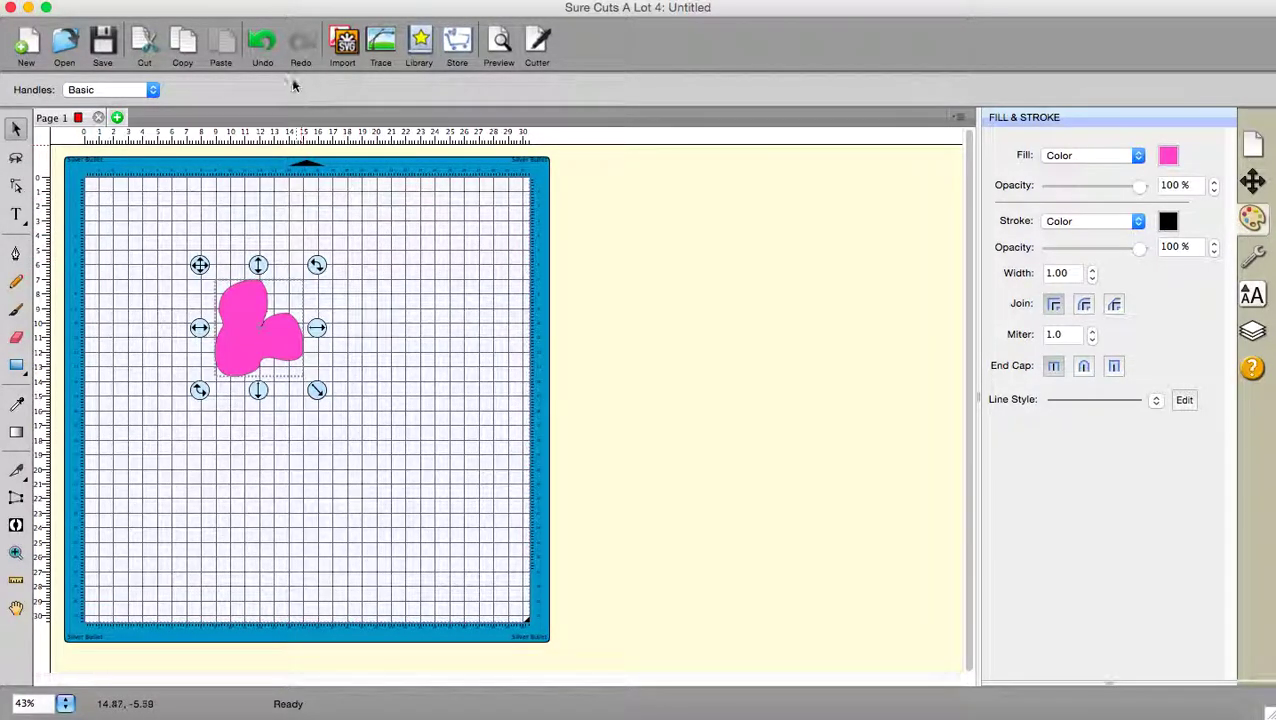
{"action": "left_click", "coordinate": [262, 0]}
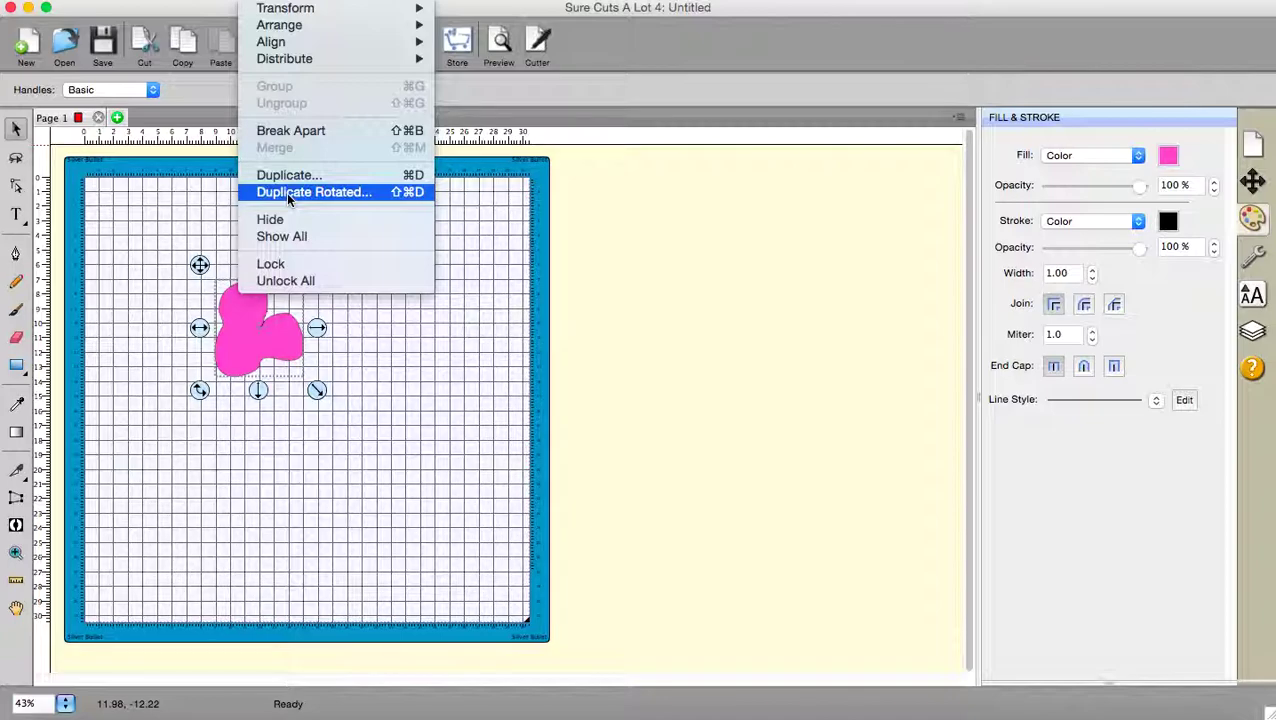
{"action": "left_click", "coordinate": [287, 196]}
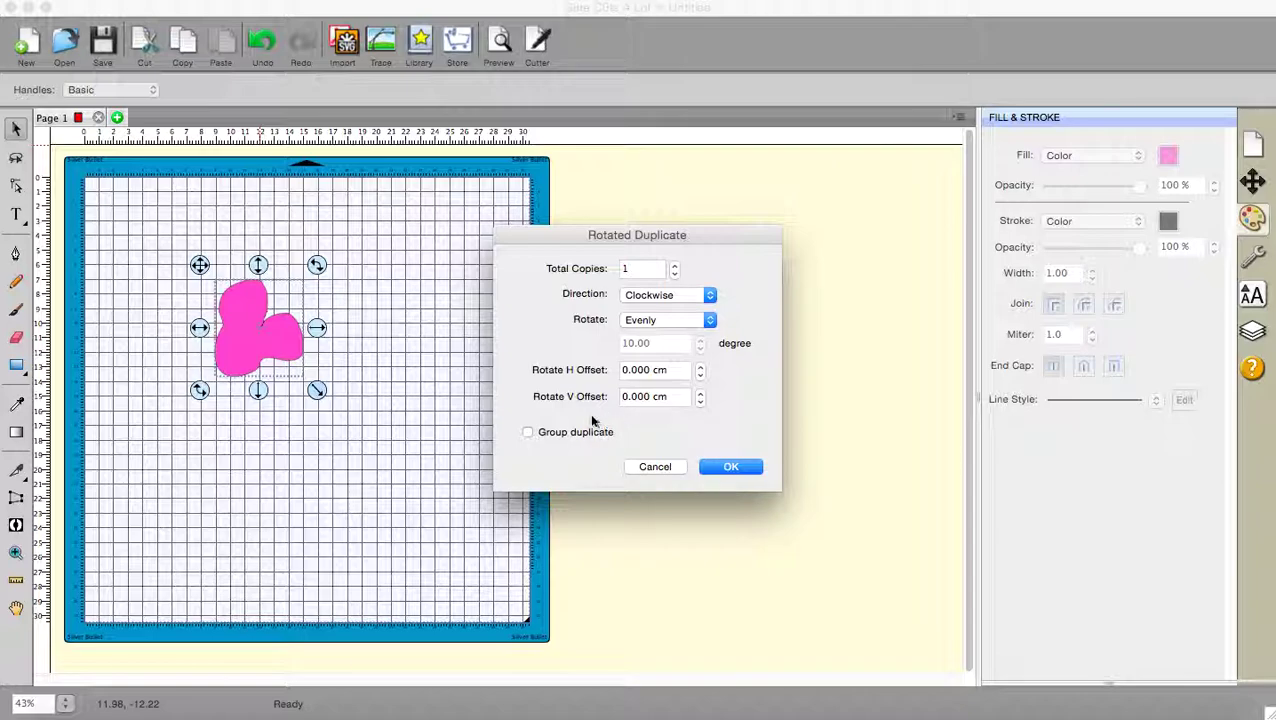
{"action": "left_click", "coordinate": [701, 366]}
{"action": "left_click", "coordinate": [673, 266]}
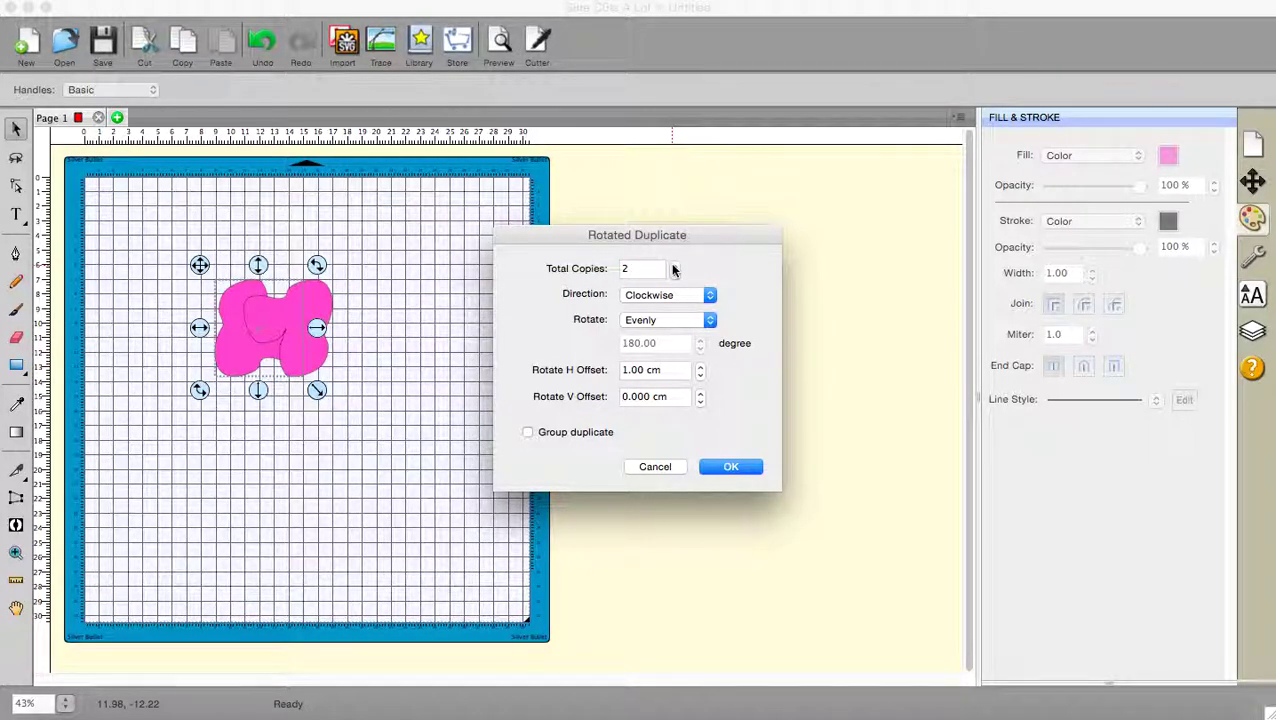
{"action": "left_click", "coordinate": [700, 394]}
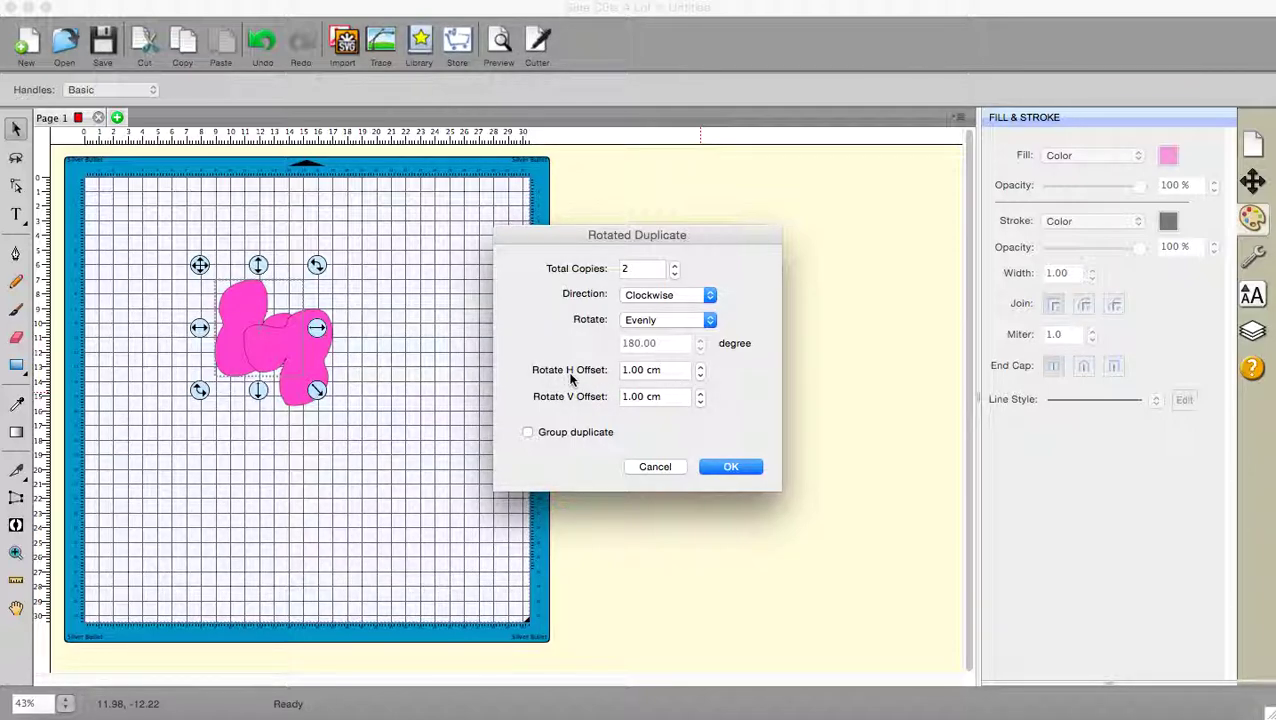
{"action": "left_click", "coordinate": [654, 467]}
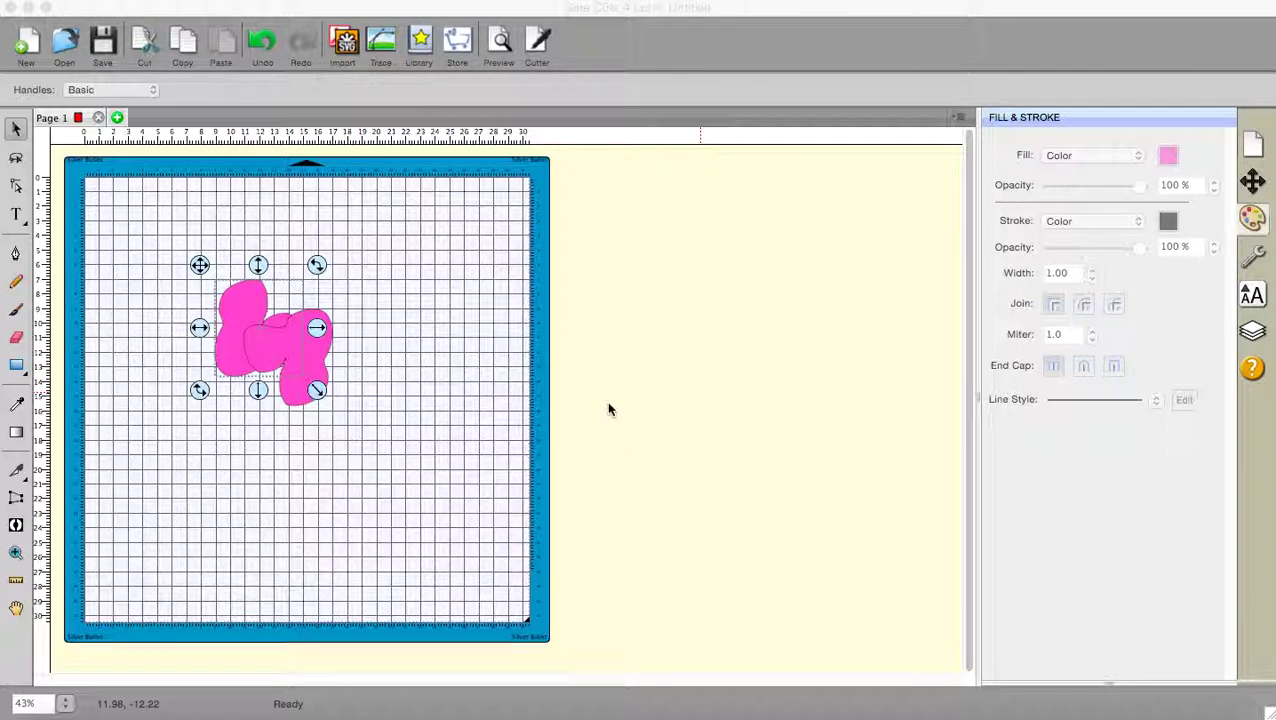
{"action": "left_click", "coordinate": [612, 410]}
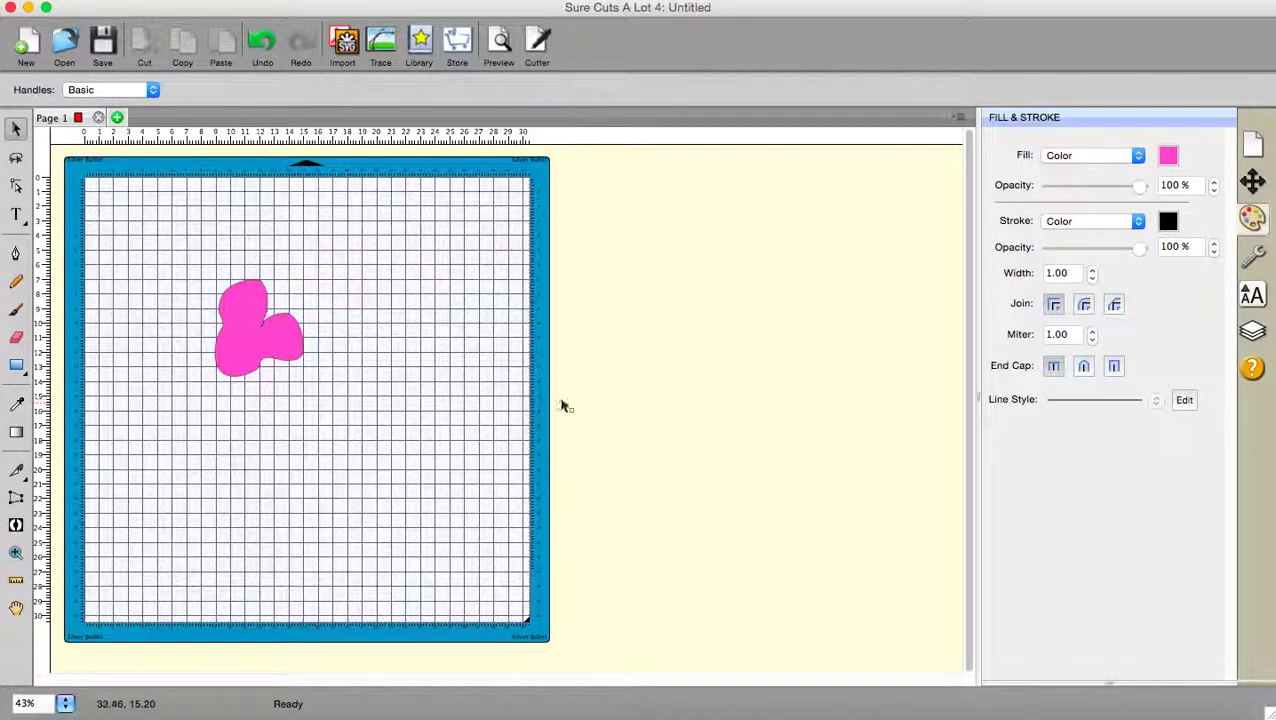
Step: Lower the pink shape's fill opacity to 15%
{"action": "left_click", "coordinate": [294, 354]}
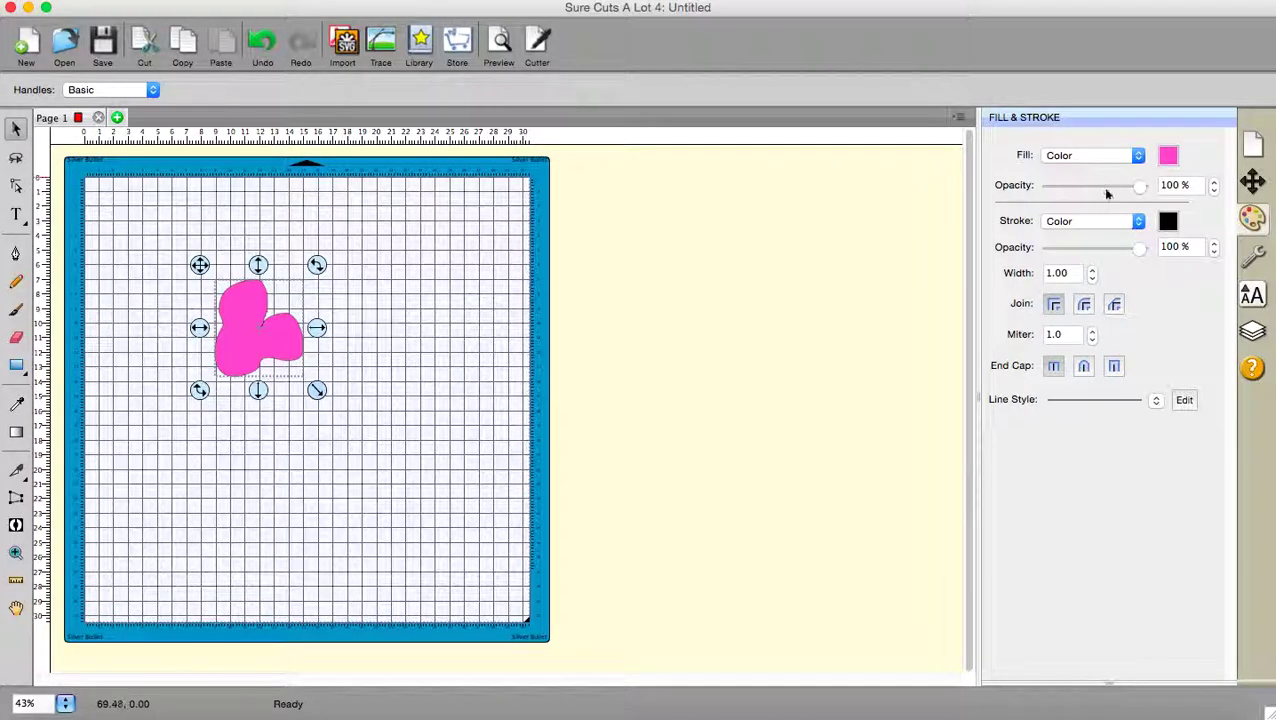
{"action": "left_click_drag", "start_coordinate": [1140, 187], "coordinate": [1051, 198]}
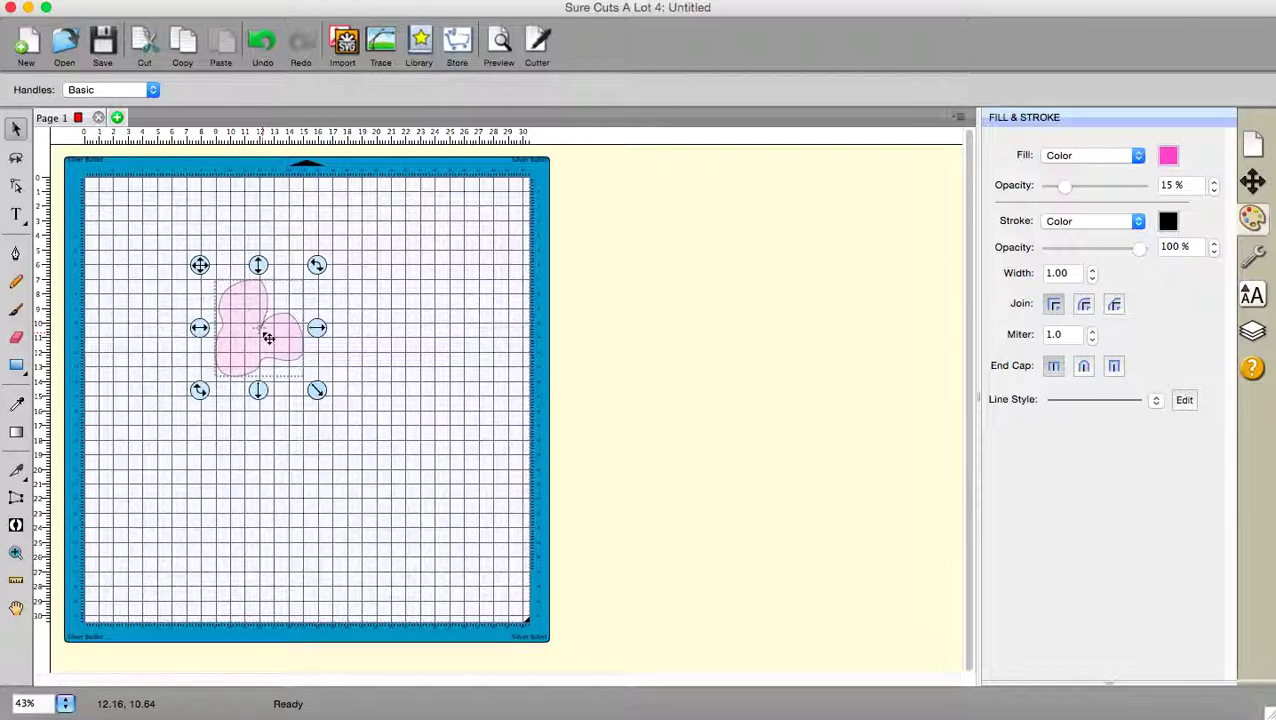
{"action": "left_click", "coordinate": [266, 4]}
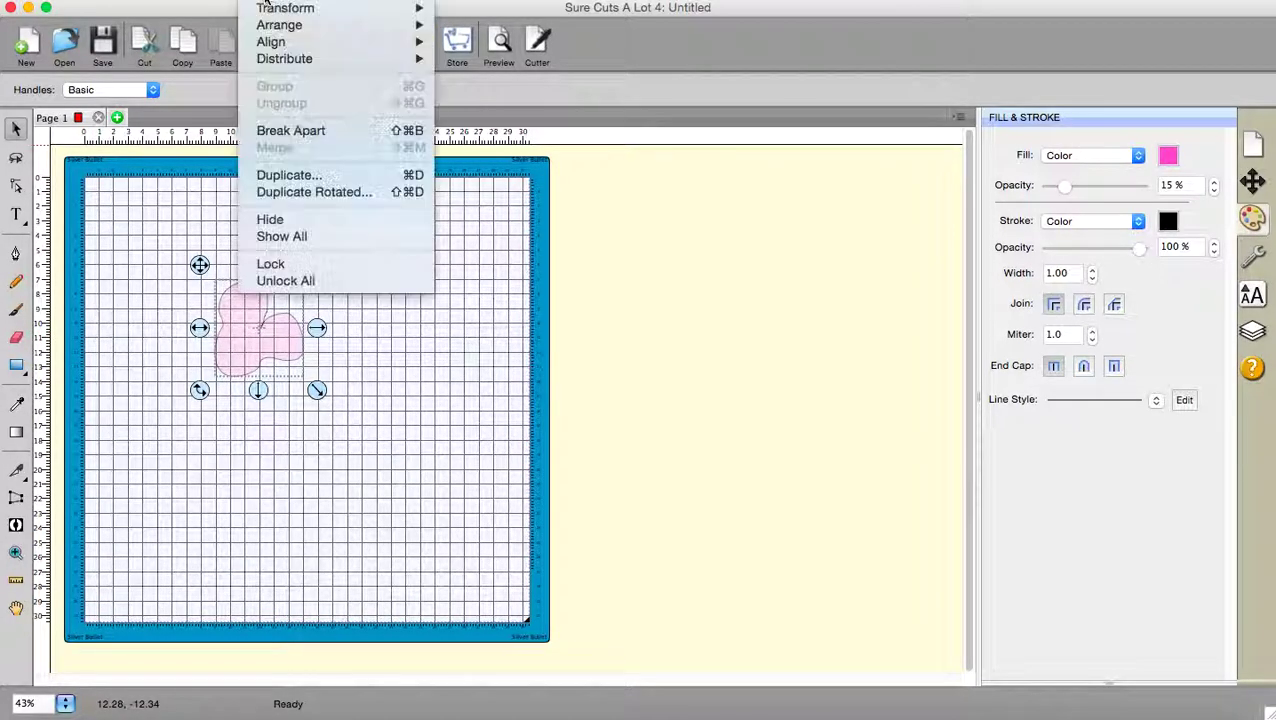
{"action": "left_click", "coordinate": [288, 191]}
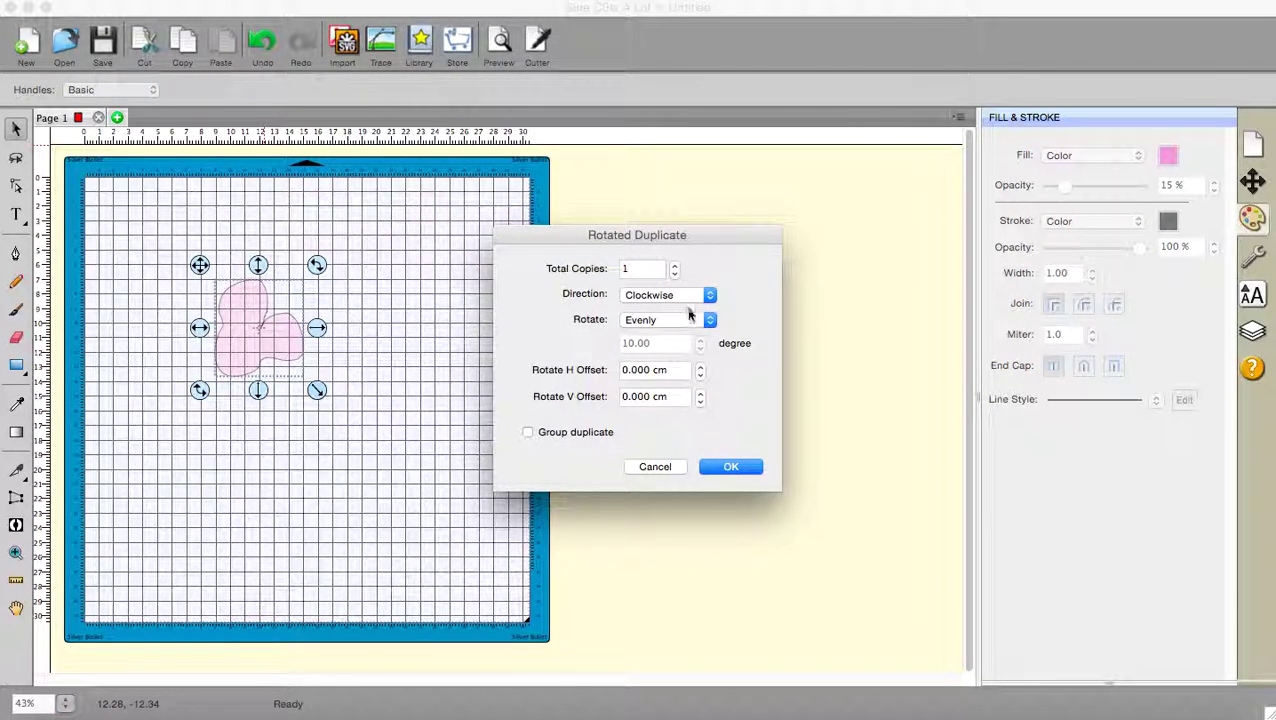
{"action": "left_click", "coordinate": [700, 366]}
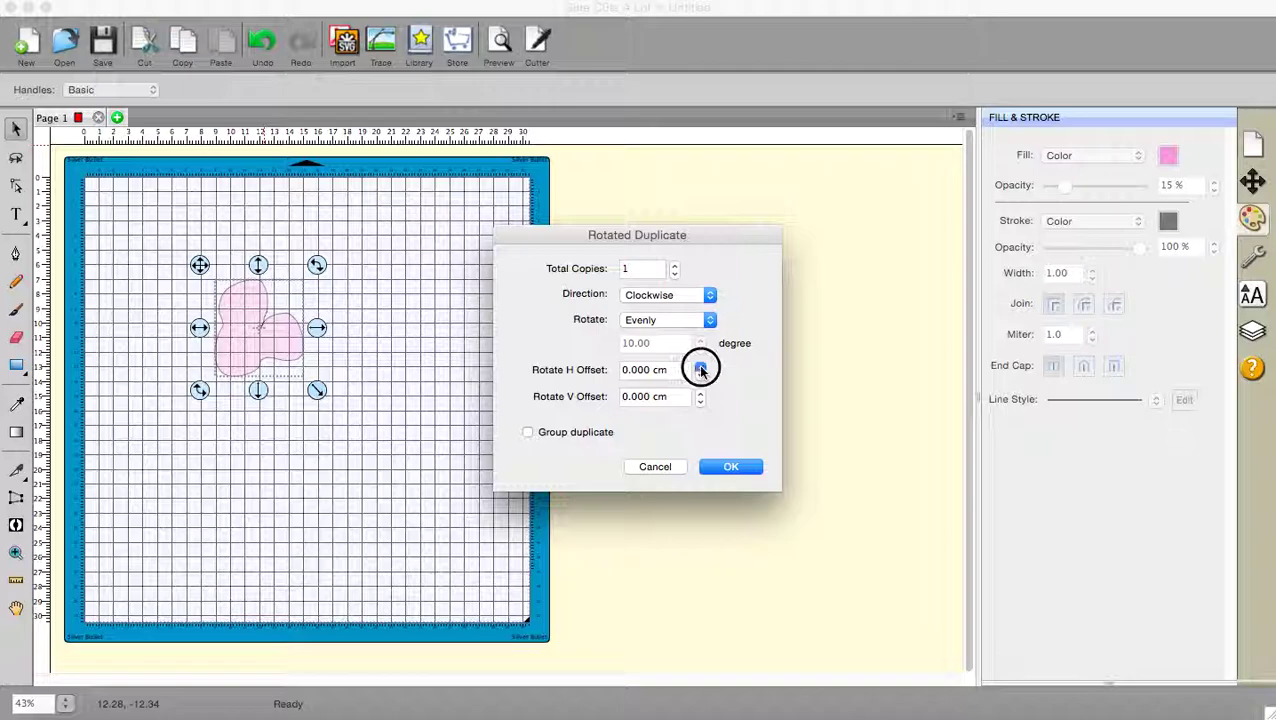
{"action": "left_click", "coordinate": [675, 266]}
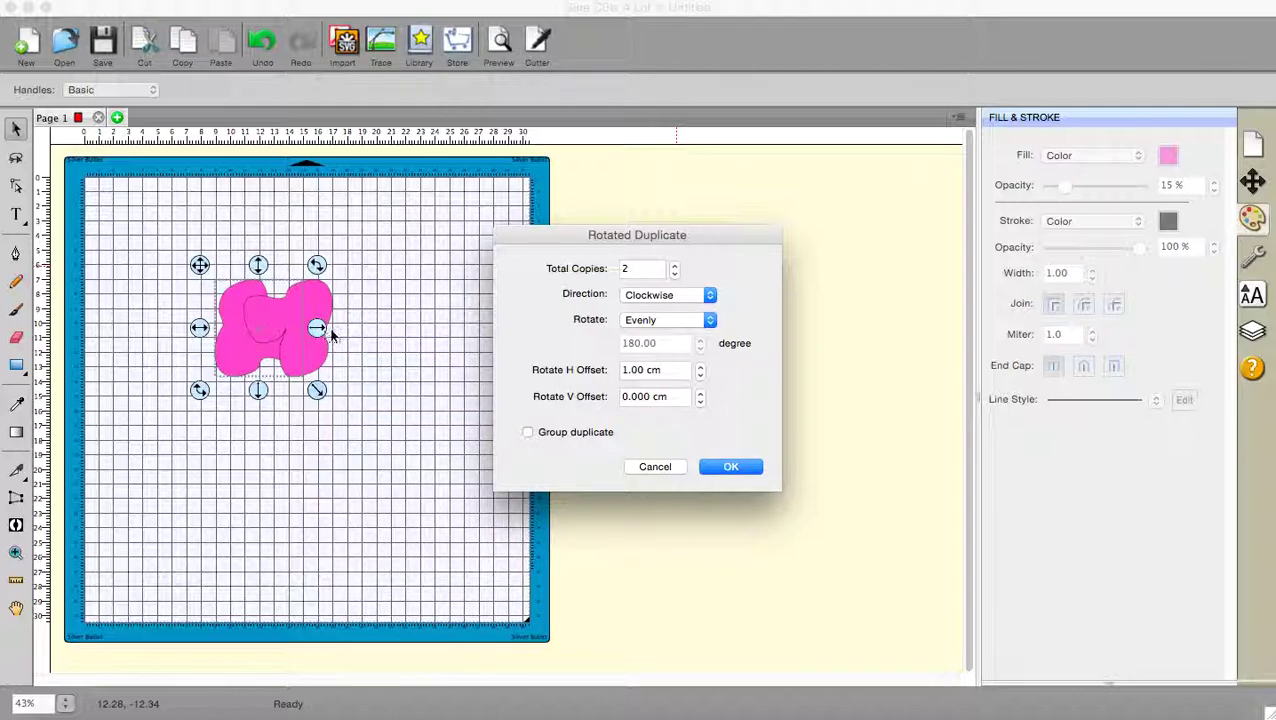
{"action": "left_click", "coordinate": [662, 469]}
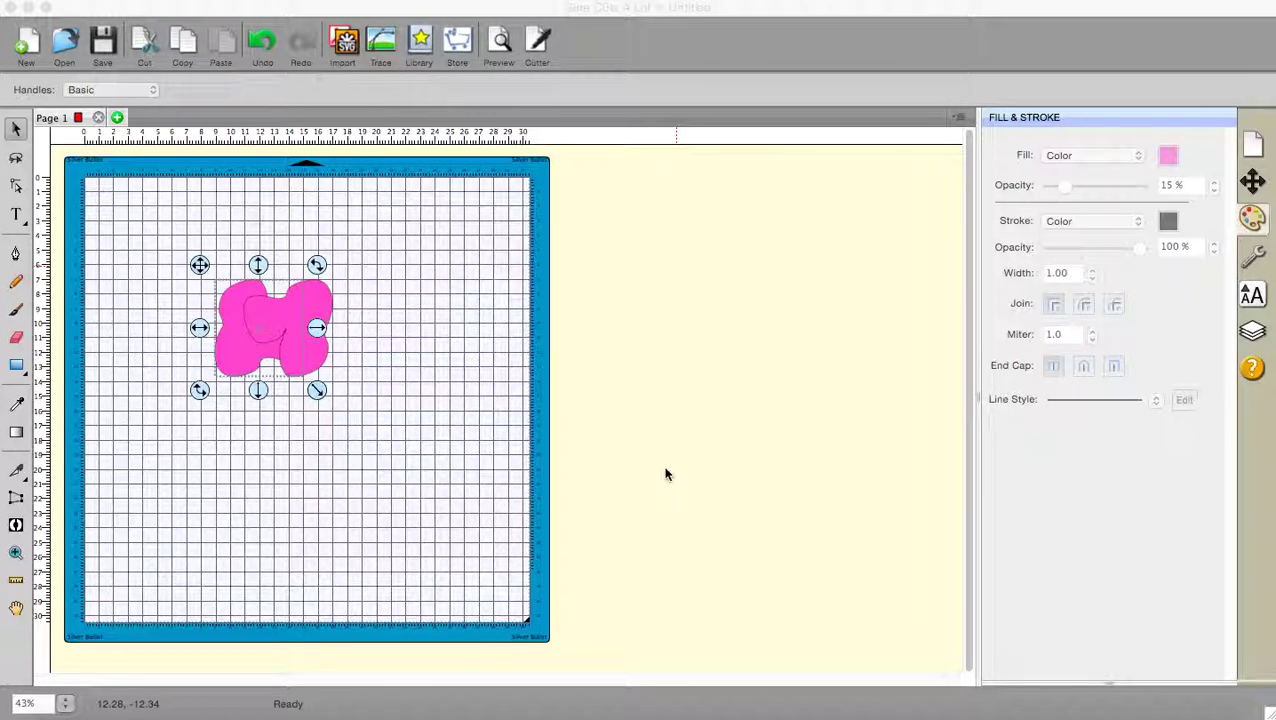
Step: Set the document's workspace alpha to 27
{"action": "left_click", "coordinate": [1253, 146]}
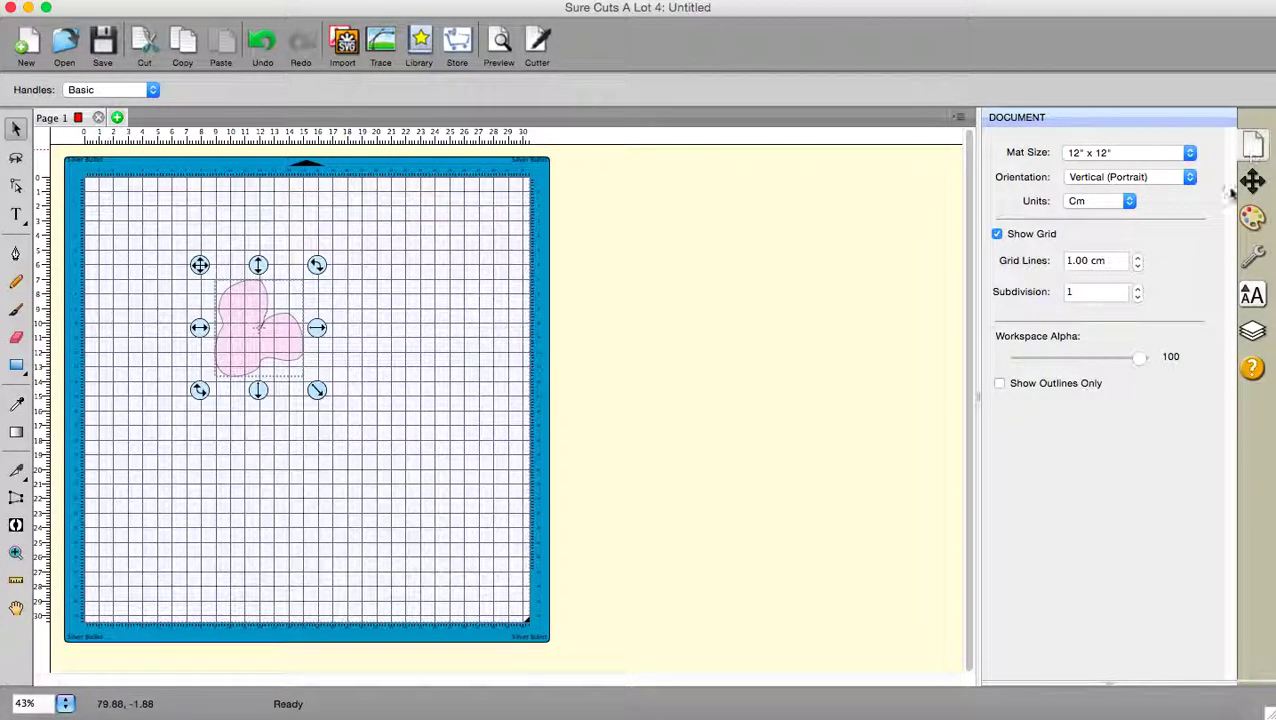
{"action": "left_click", "coordinate": [1139, 365]}
{"action": "left_click_drag", "start_coordinate": [1139, 365], "coordinate": [1050, 362]}
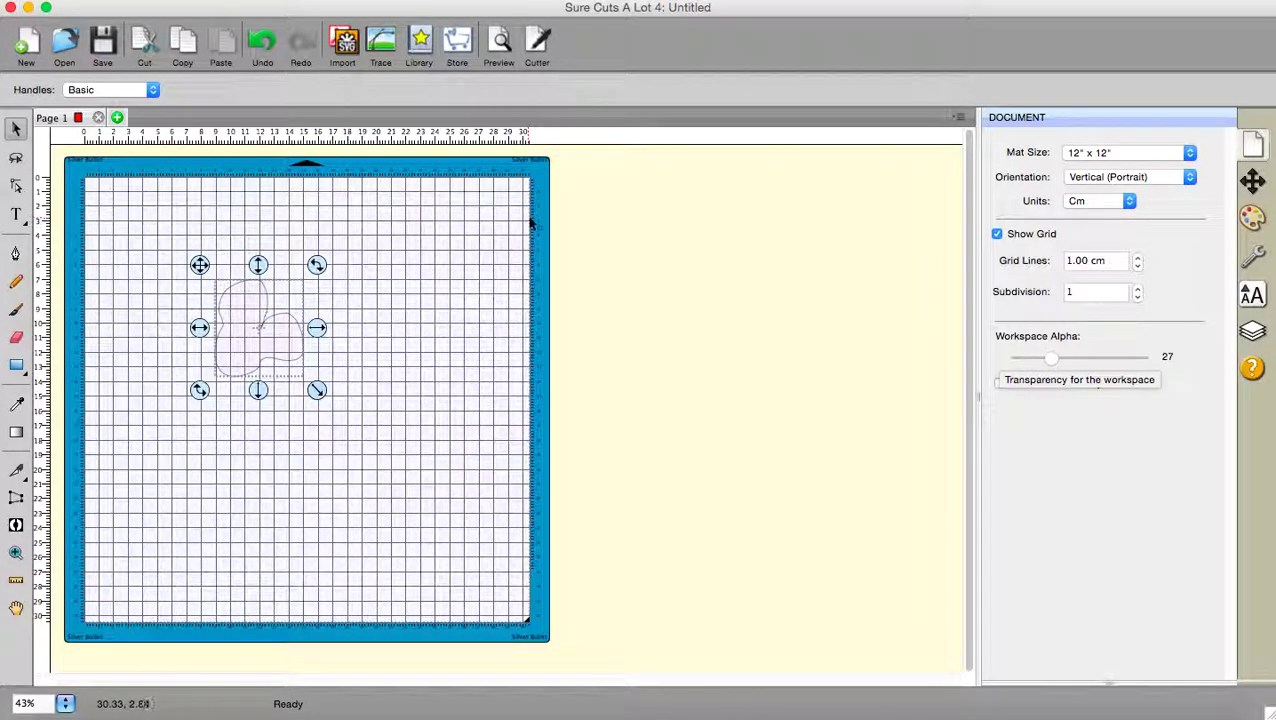
{"action": "left_click", "coordinate": [276, 4]}
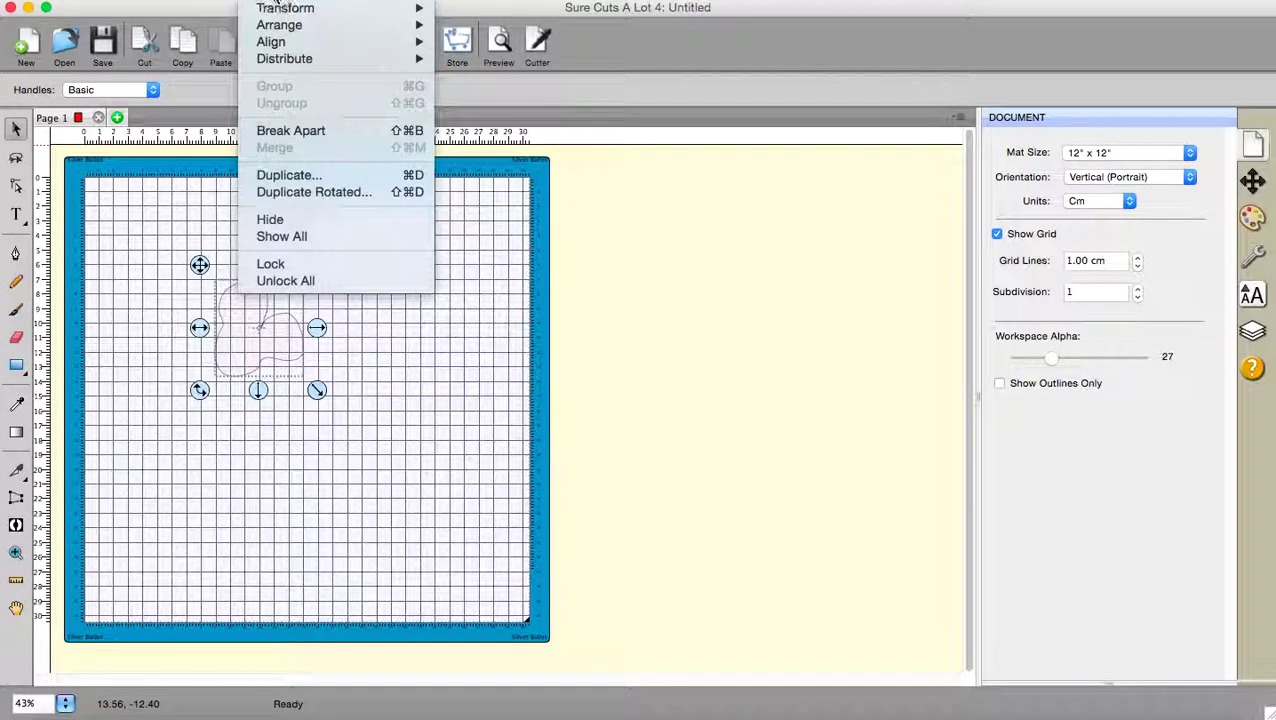
{"action": "left_click", "coordinate": [286, 191]}
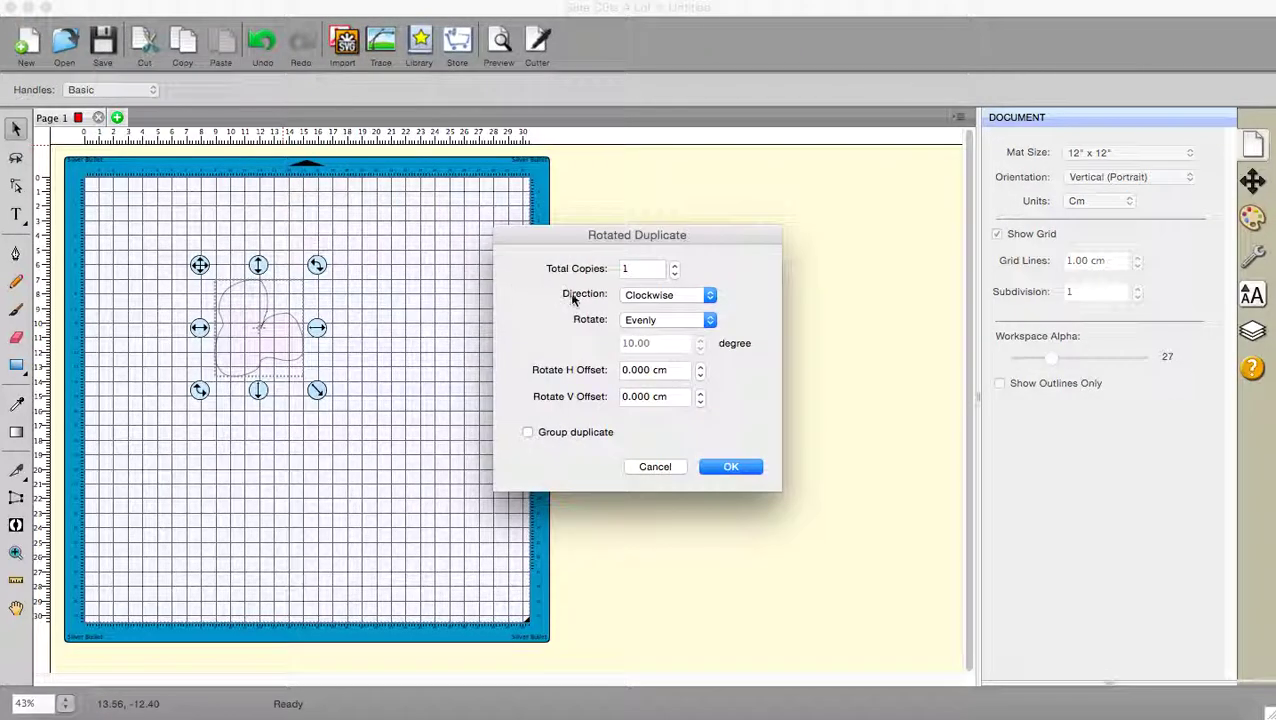
{"action": "left_click", "coordinate": [700, 366]}
{"action": "left_click", "coordinate": [700, 367]}
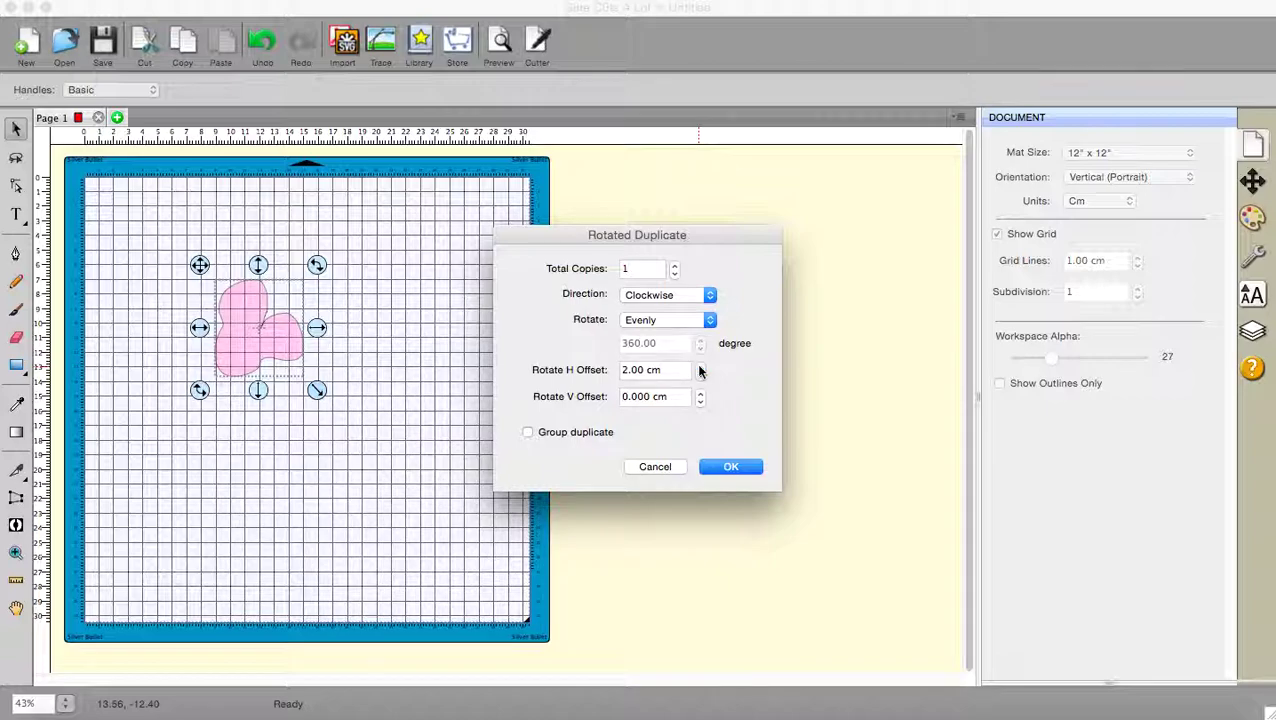
{"action": "left_click", "coordinate": [700, 366]}
{"action": "left_click", "coordinate": [700, 366]}
{"action": "left_click", "coordinate": [674, 266]}
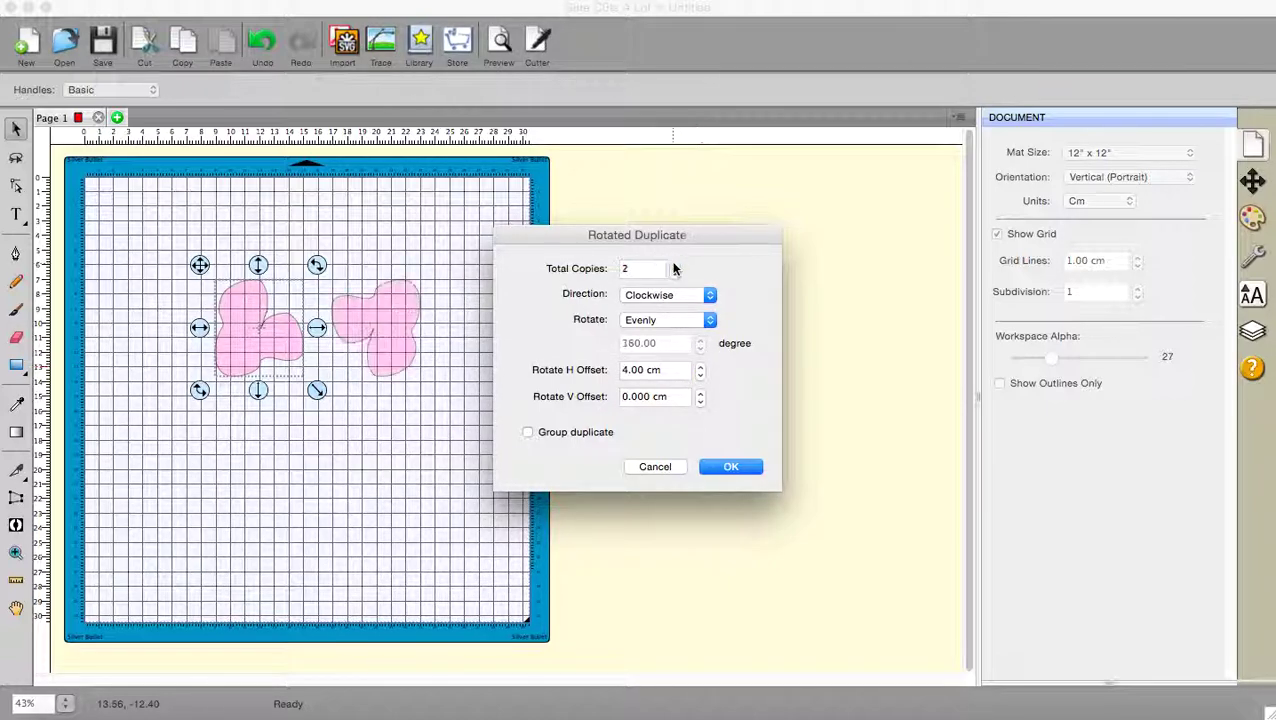
{"action": "left_click", "coordinate": [674, 266]}
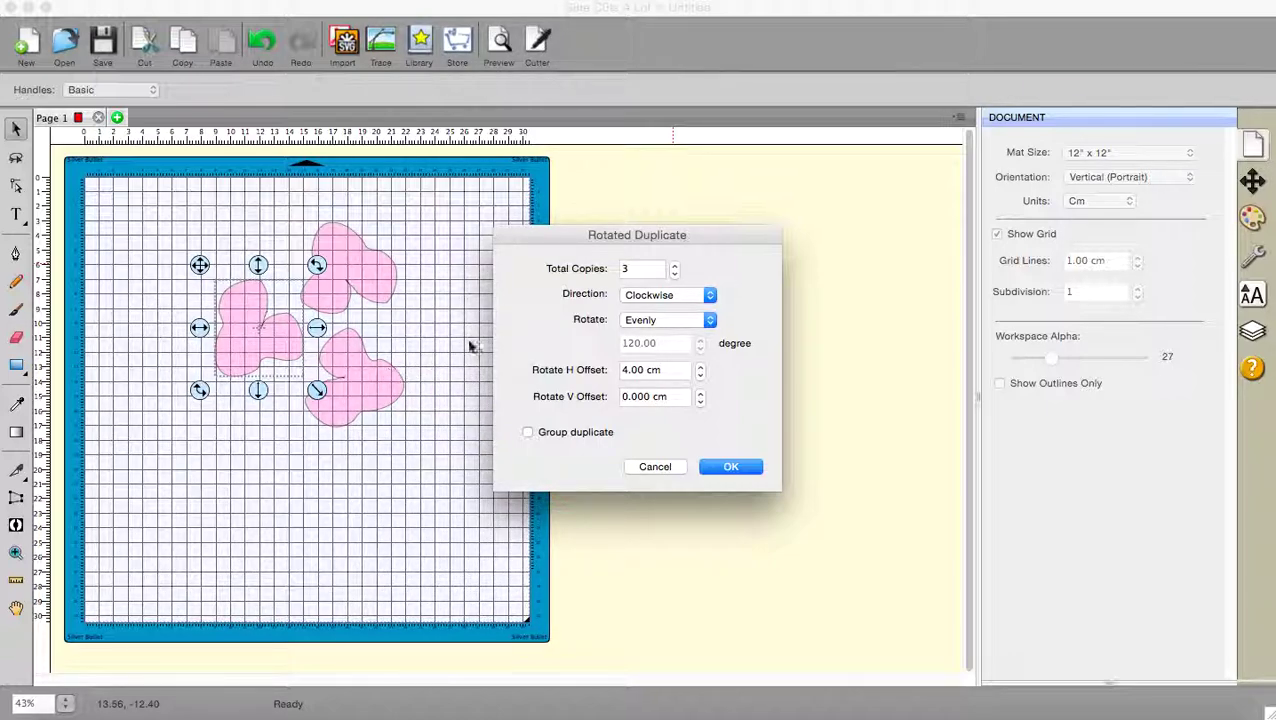
{"action": "left_click", "coordinate": [1052, 362]}
{"action": "left_click", "coordinate": [658, 466]}
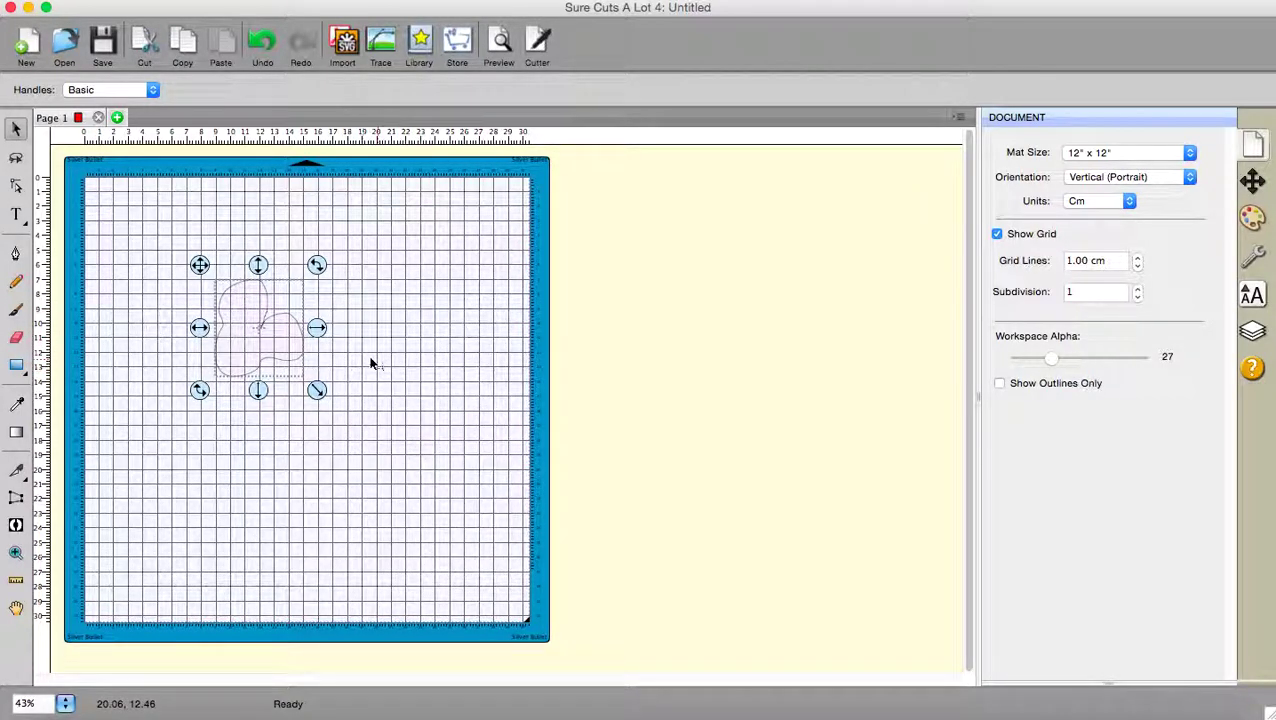
Step: Rotate the shape freehand by about 278 degrees, then create an even clockwise rotated duplicate with 5 total copies and 3 cm horizontal and vertical offsets
{"action": "left_click_drag", "start_coordinate": [316, 264], "coordinate": [227, 285]}
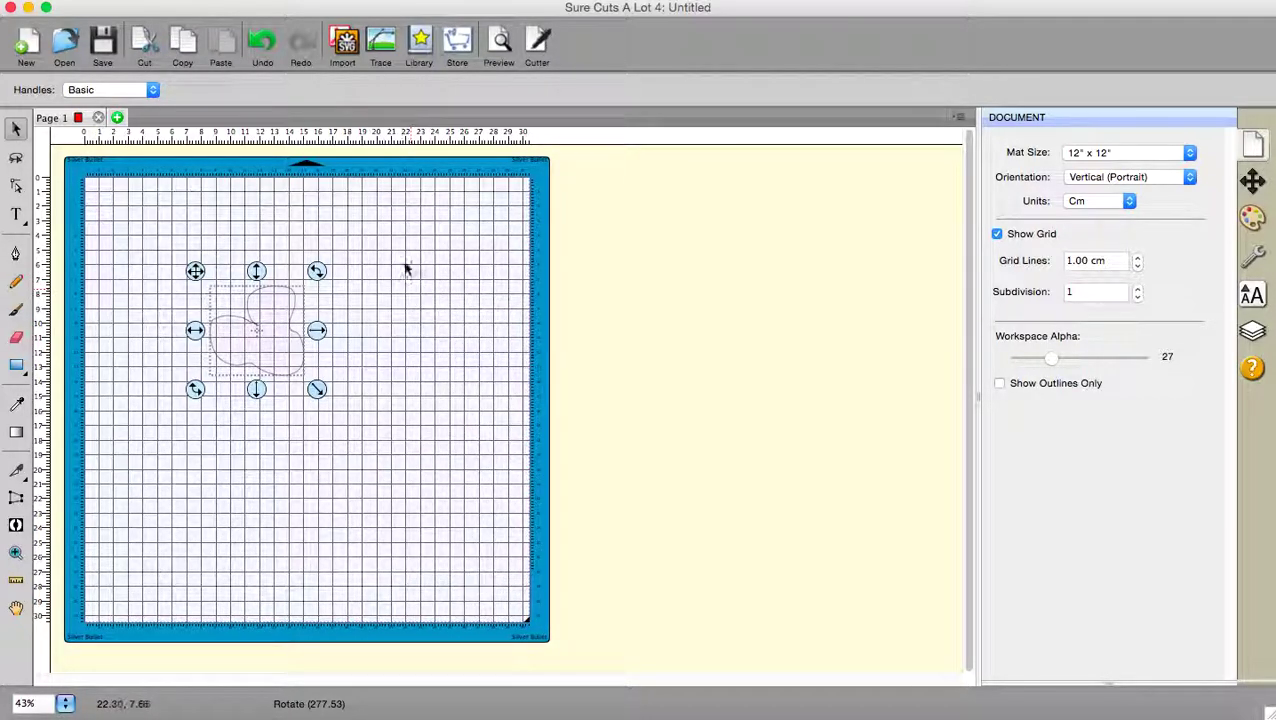
{"action": "left_click", "coordinate": [284, 2]}
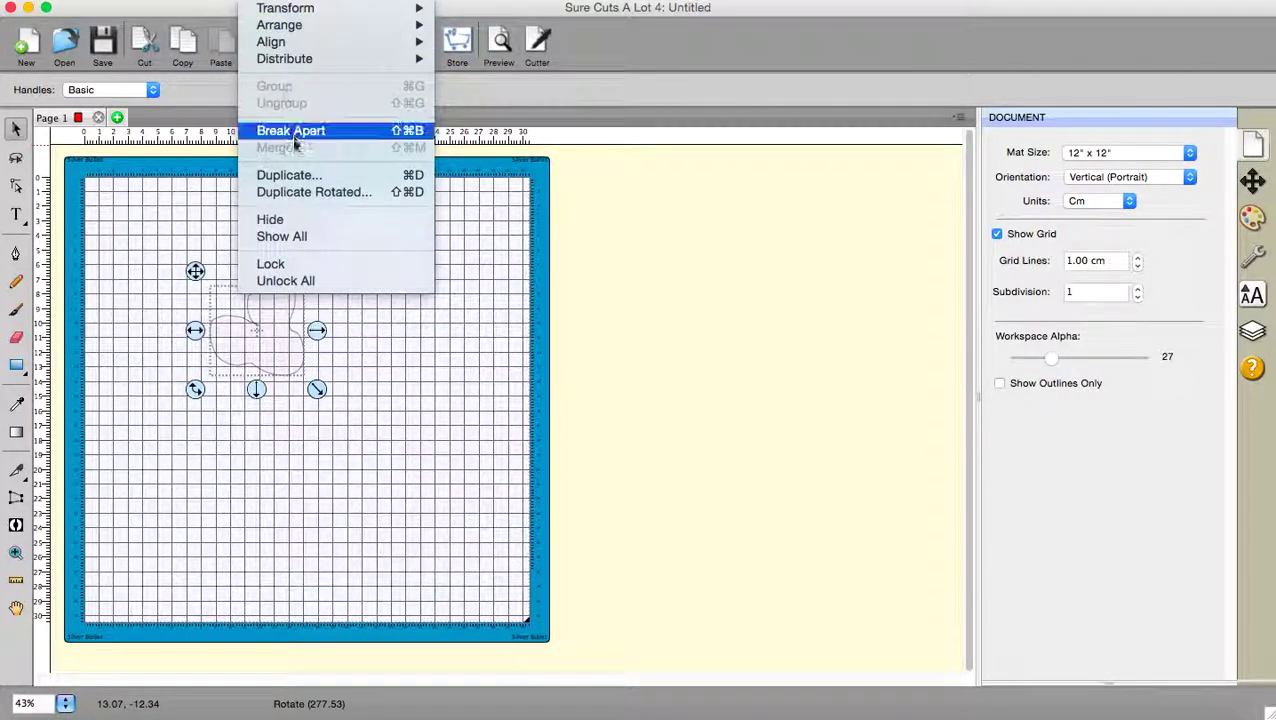
{"action": "left_click", "coordinate": [293, 193]}
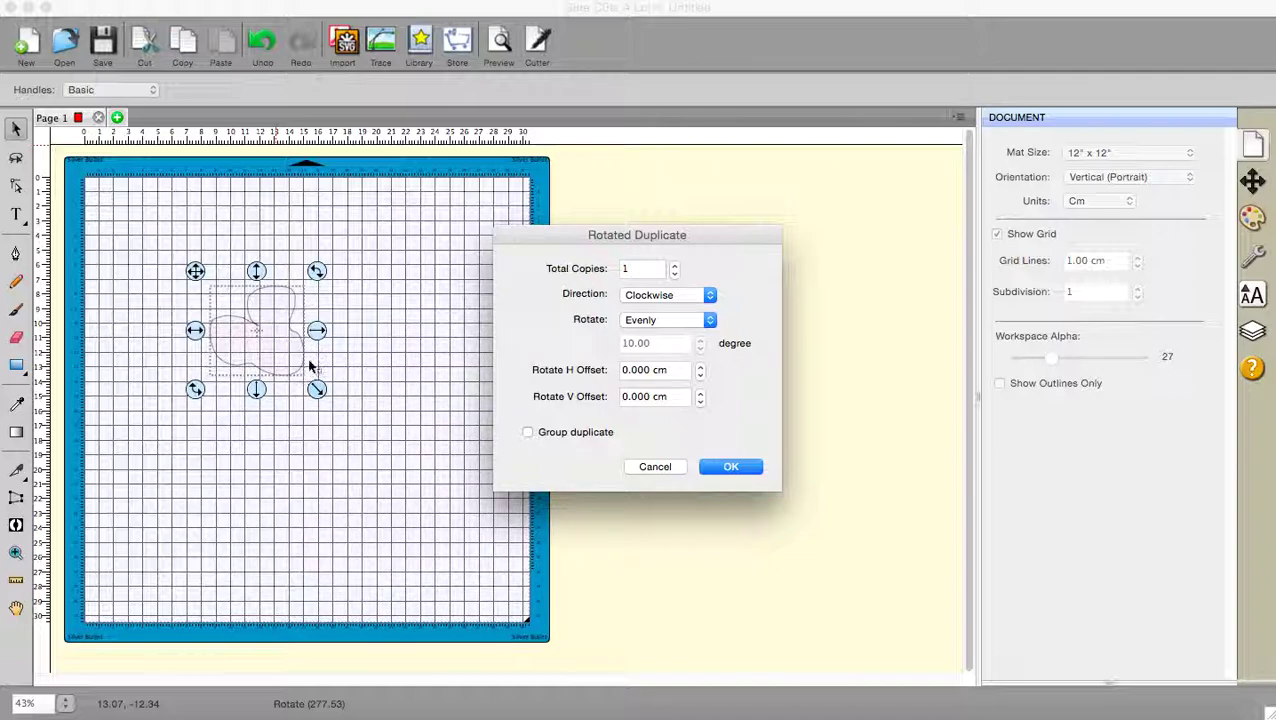
{"action": "left_click", "coordinate": [701, 371]}
{"action": "left_click", "coordinate": [701, 371]}
{"action": "left_click", "coordinate": [701, 370]}
{"action": "left_click", "coordinate": [701, 396]}
{"action": "left_click", "coordinate": [701, 396]}
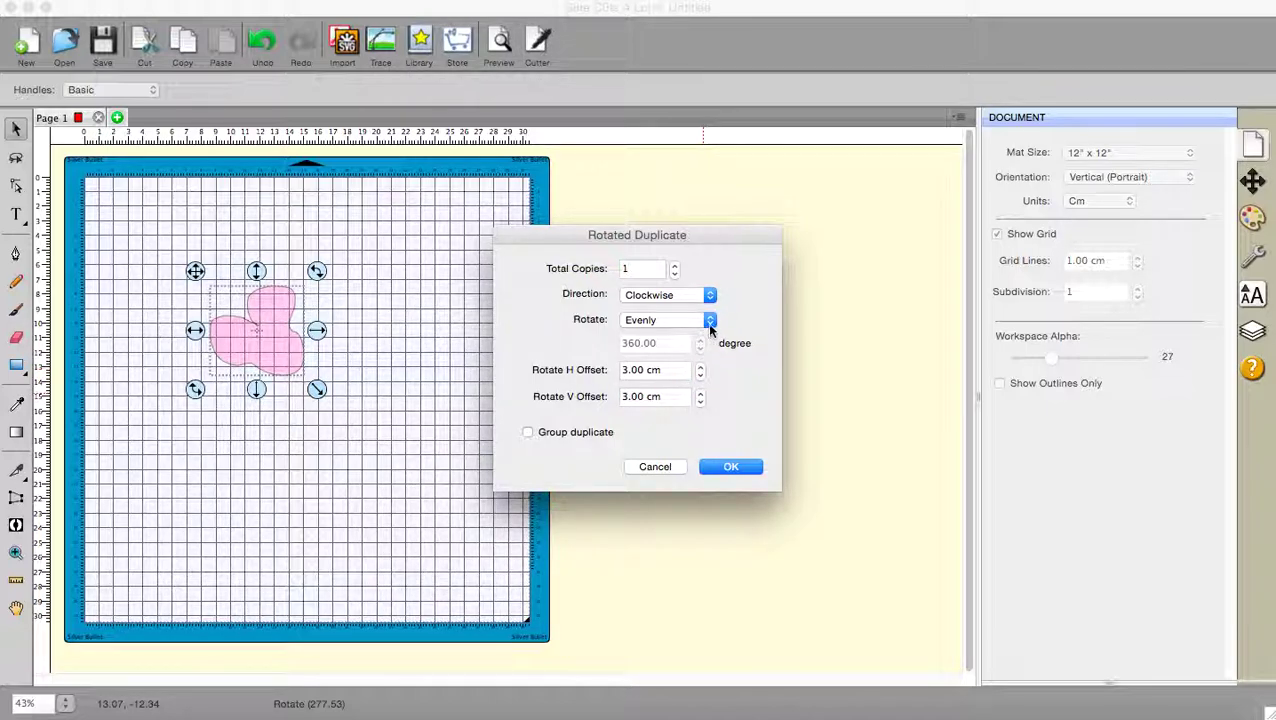
{"action": "left_click", "coordinate": [675, 266]}
{"action": "left_click", "coordinate": [675, 266]}
{"action": "left_click", "coordinate": [675, 266]}
{"action": "left_click", "coordinate": [675, 266]}
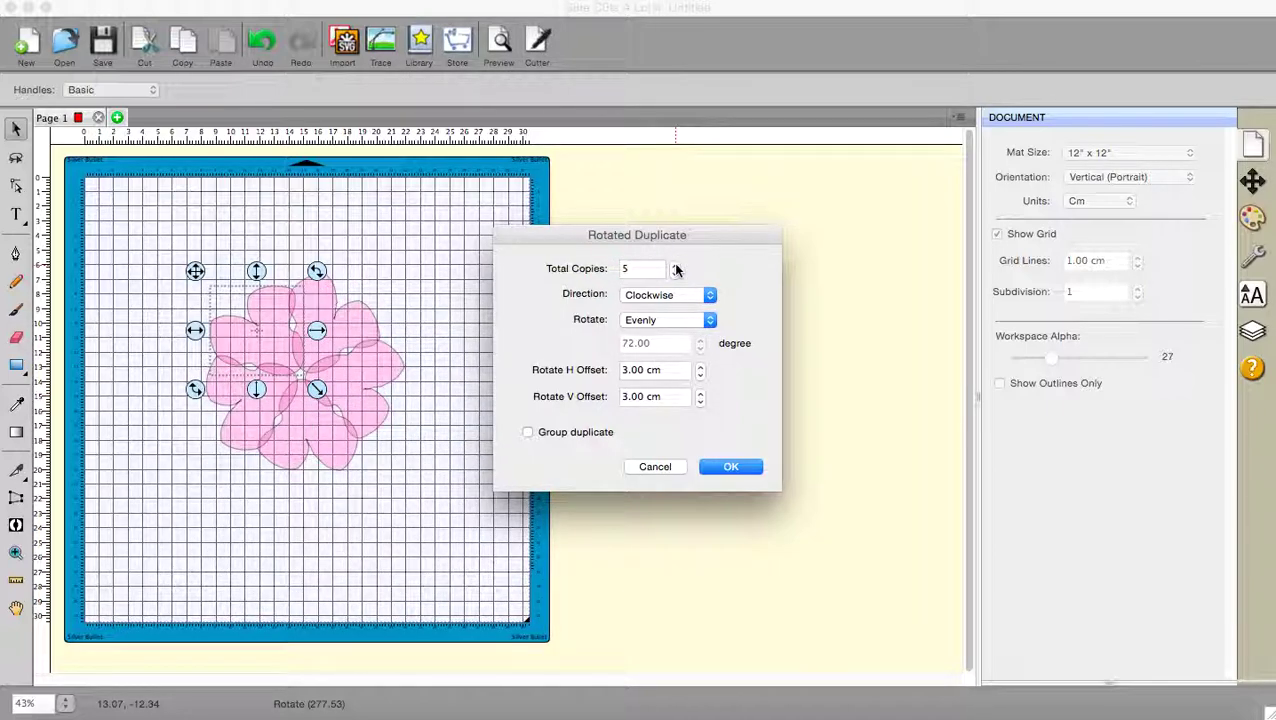
{"action": "left_click", "coordinate": [732, 465]}
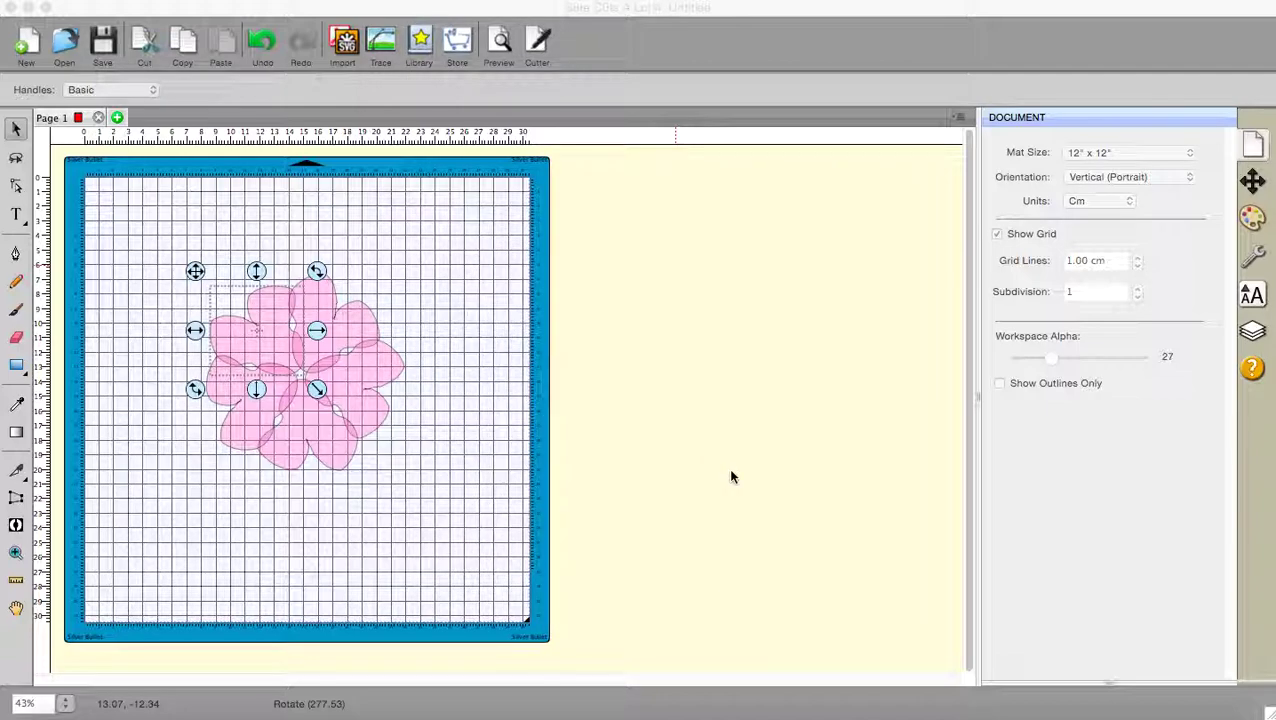
{"action": "left_click", "coordinate": [740, 462]}
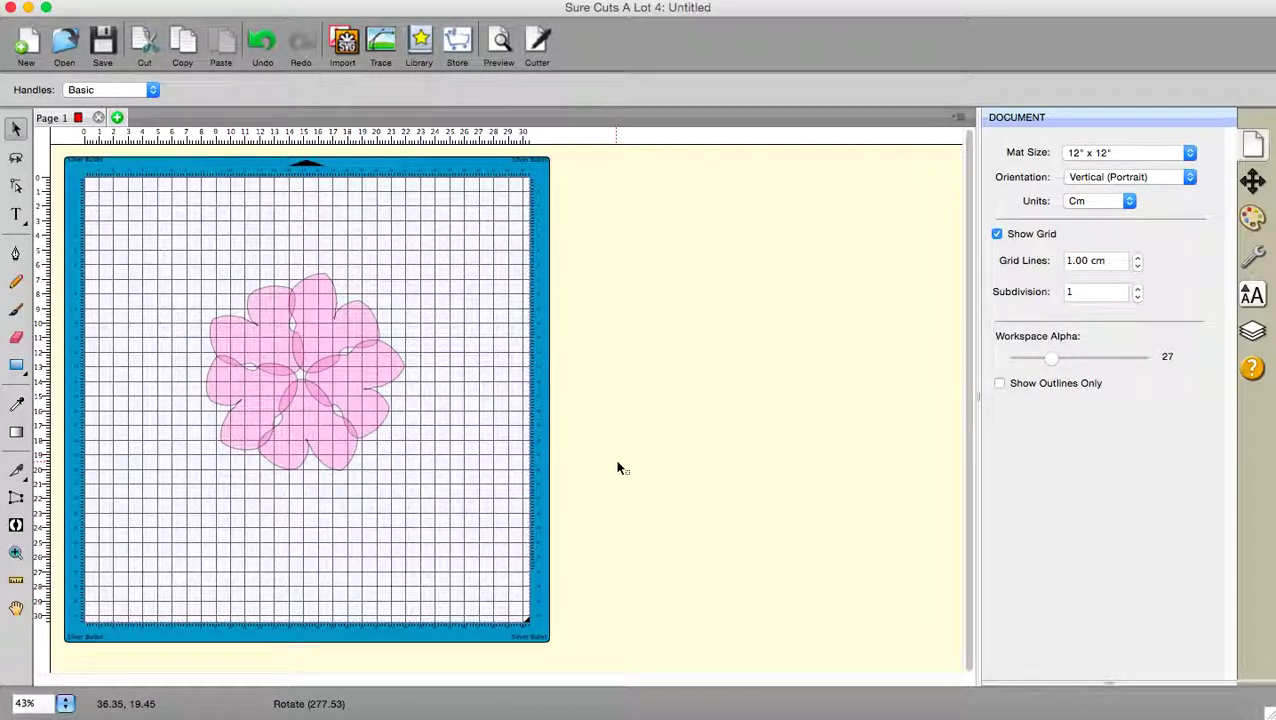